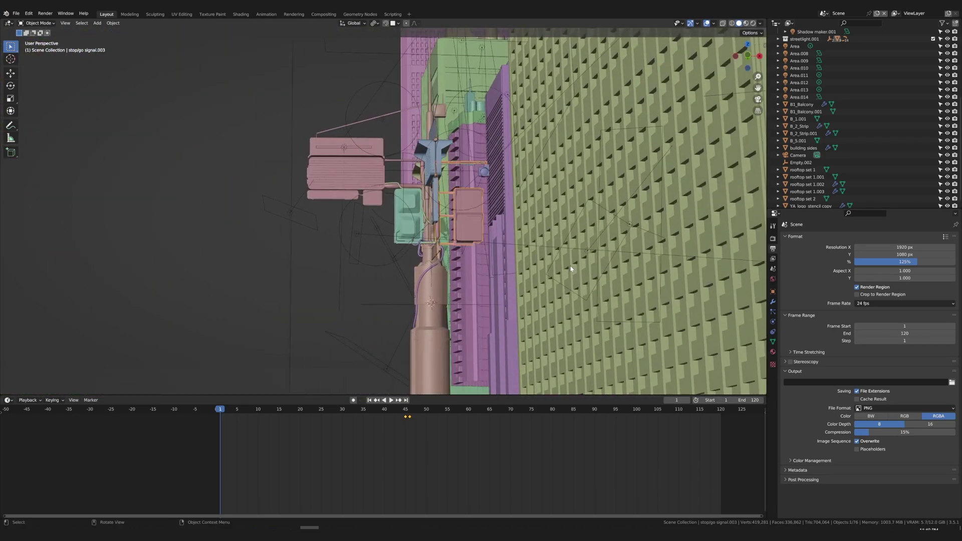
Play the finished street scene's animation from the camera view in rendered shading and examine the signal pole.
key("KP_0")
left_click(751, 23)
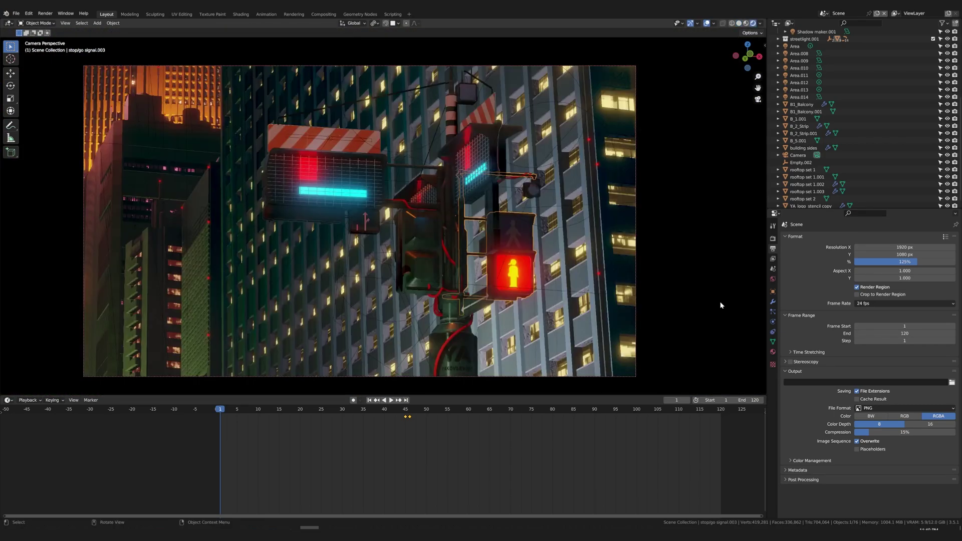
key("space")
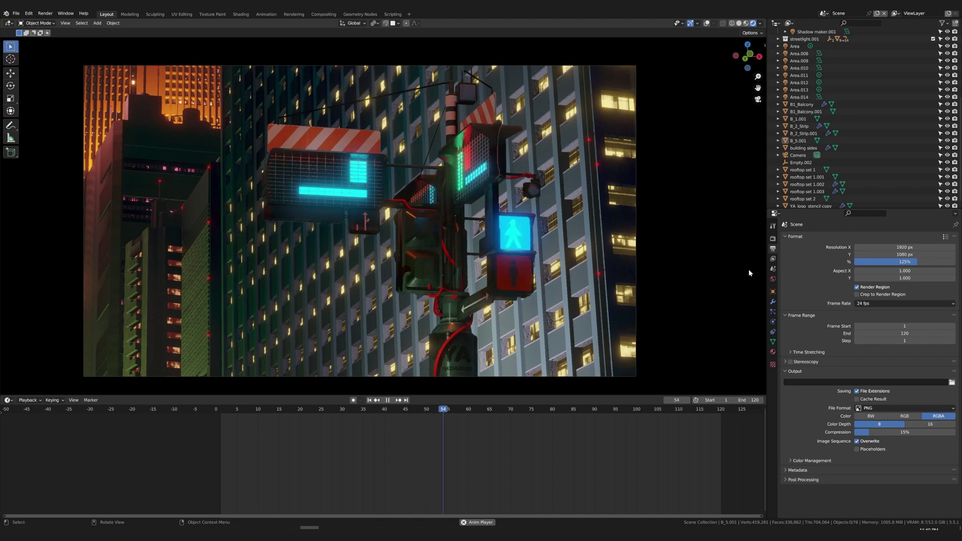
left_click(464, 246)
key("KP_Decimal")
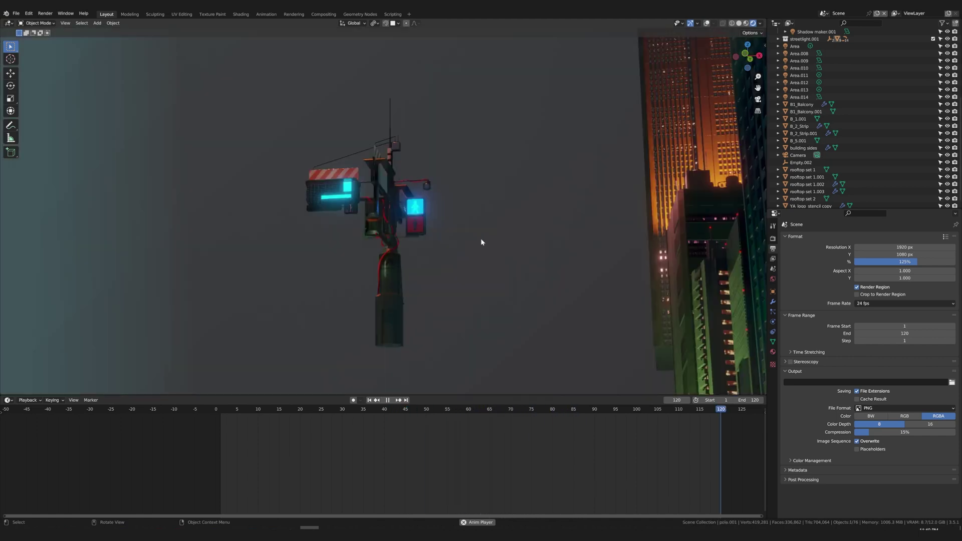
scroll(494, 238, "up", 5)
middle_click_drag(495, 238, 532, 240)
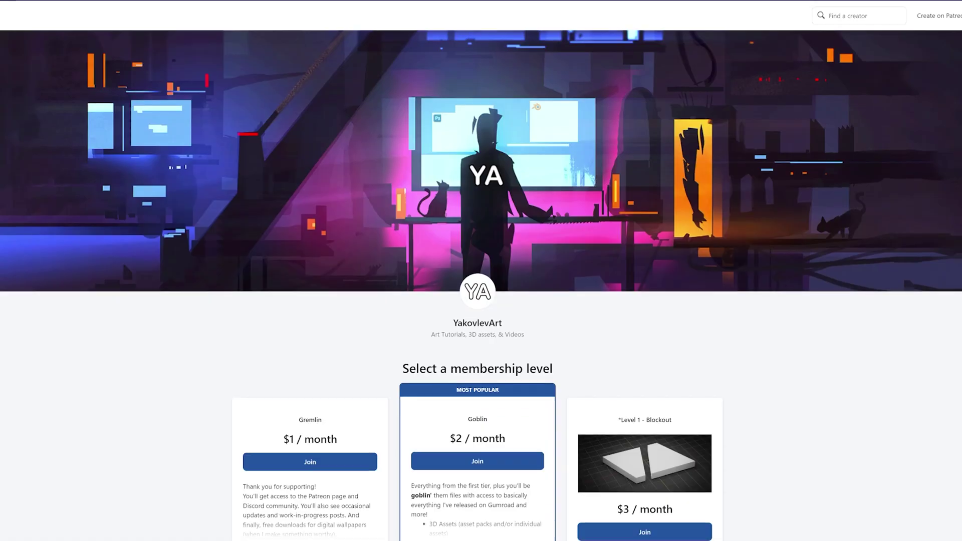
scroll(482, 271, "down", 7)
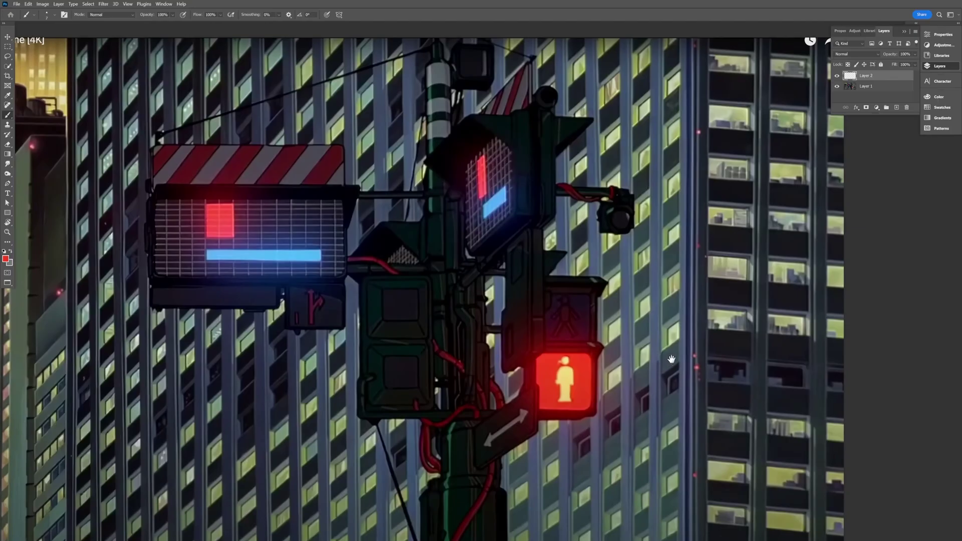
In Photoshop, trace the striped display sign, the two-lens signal box and the pole's pipes in red over the traffic light reference.
left_click_drag(672, 359, 675, 272)
key("ctrl+plus")
left_click_drag(617, 299, 647, 178)
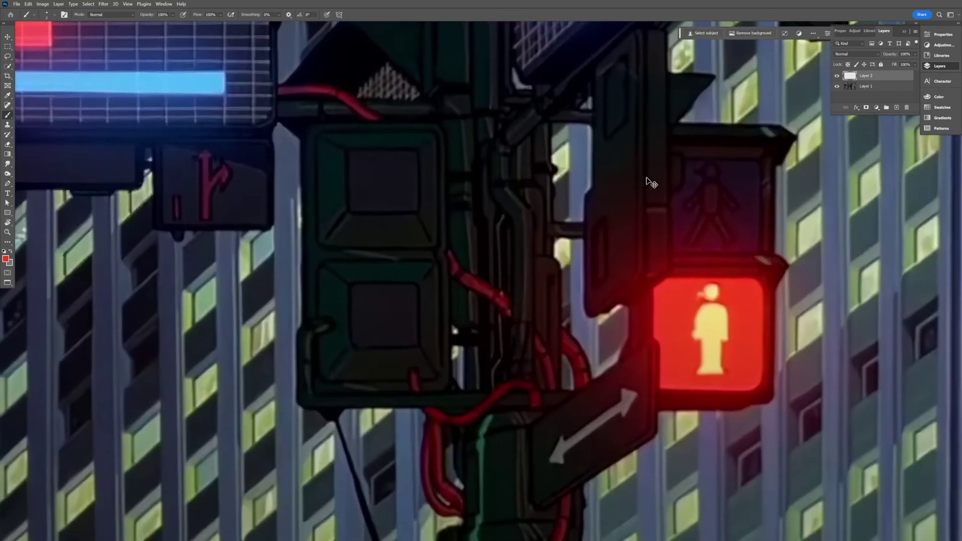
scroll(646, 181, "down", 2, "alt")
scroll(646, 181, "up", 1)
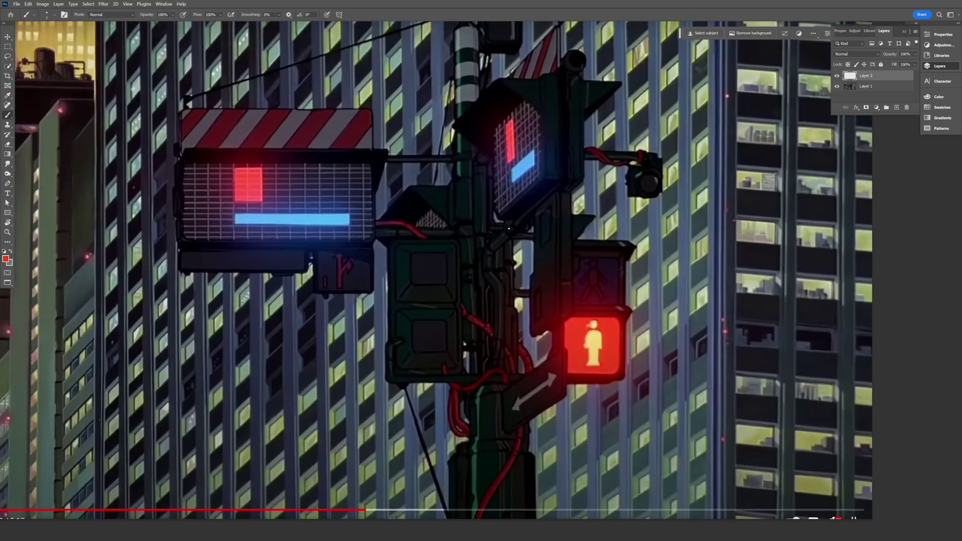
key("ctrl+z")
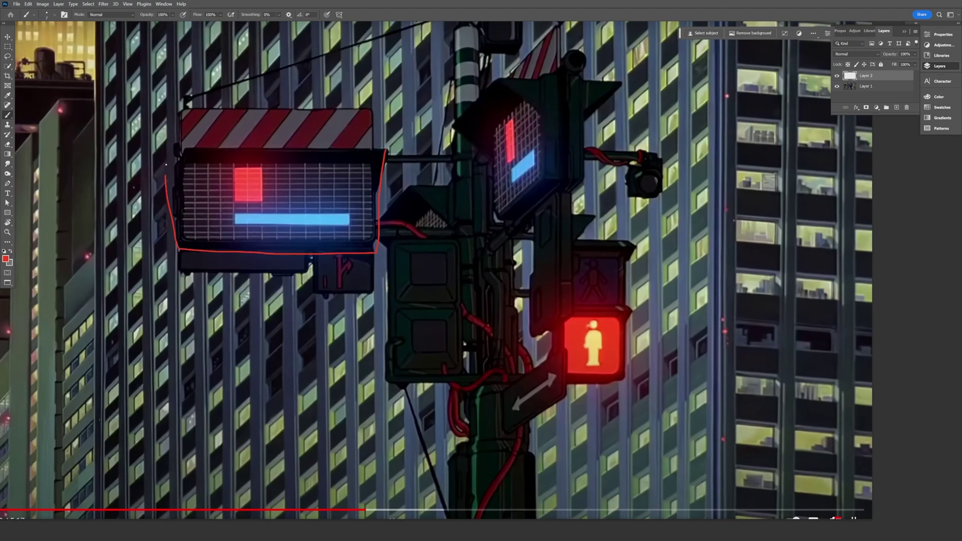
key("ctrl+z")
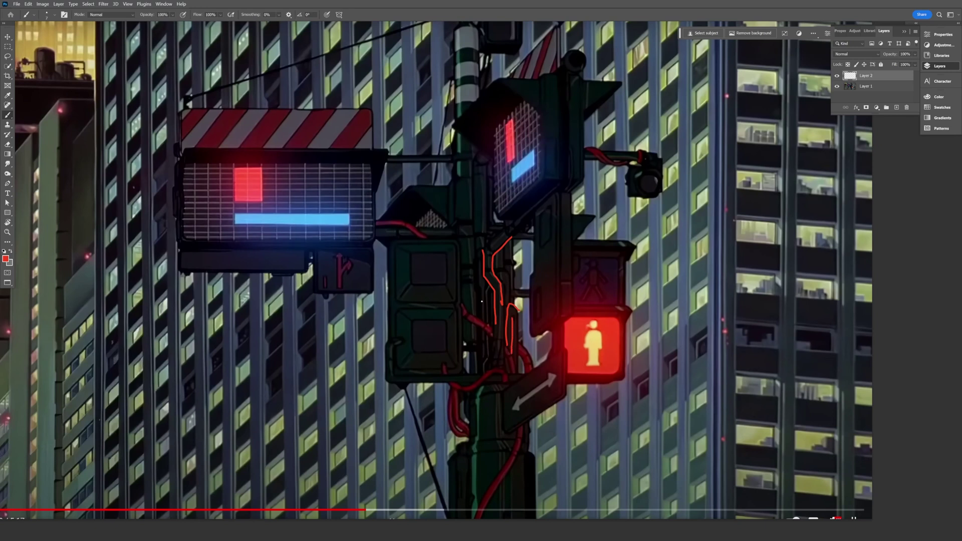
left_click_drag(433, 121, 437, 280)
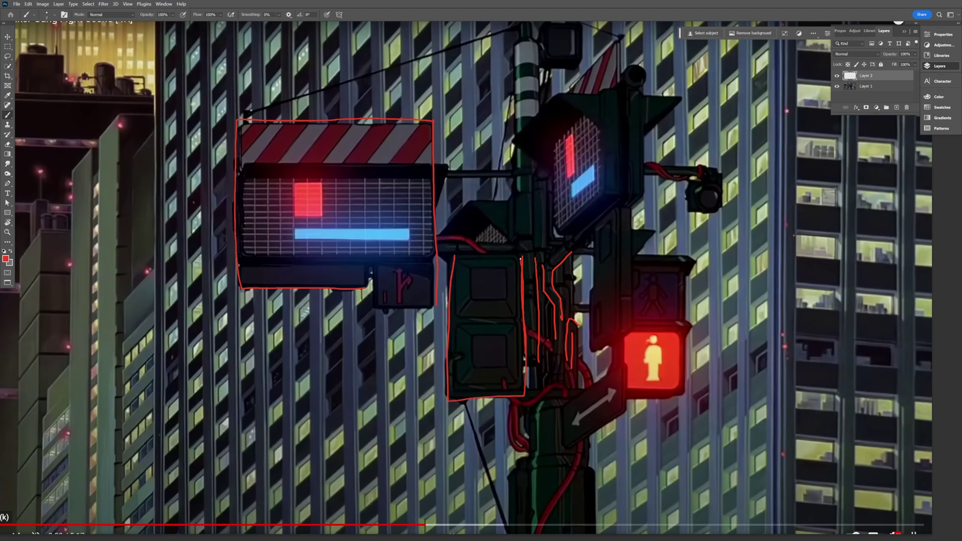
key("ctrl+z")
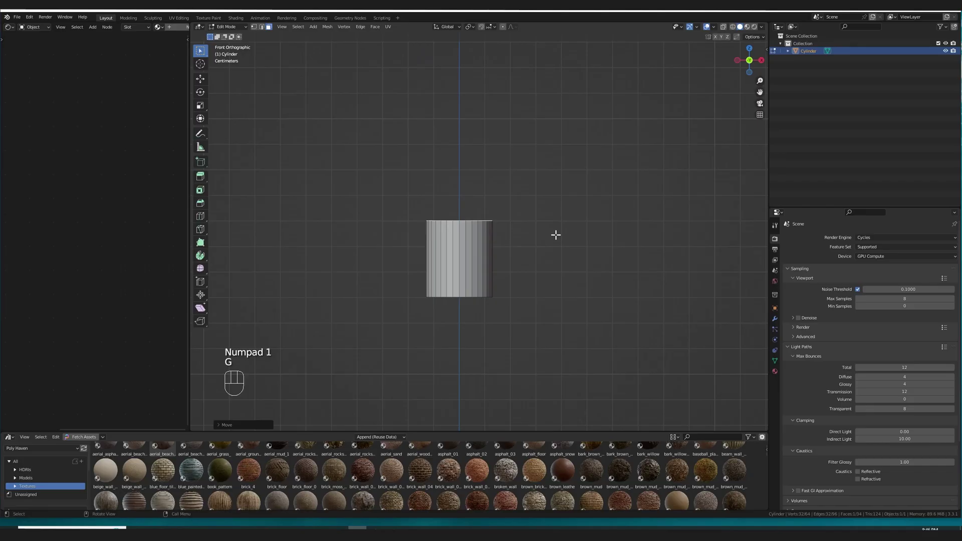
In Blender, extrude the cylinder's top face upward in successively narrower sections to form a stepped pole.
key("e")
left_click(557, 232)
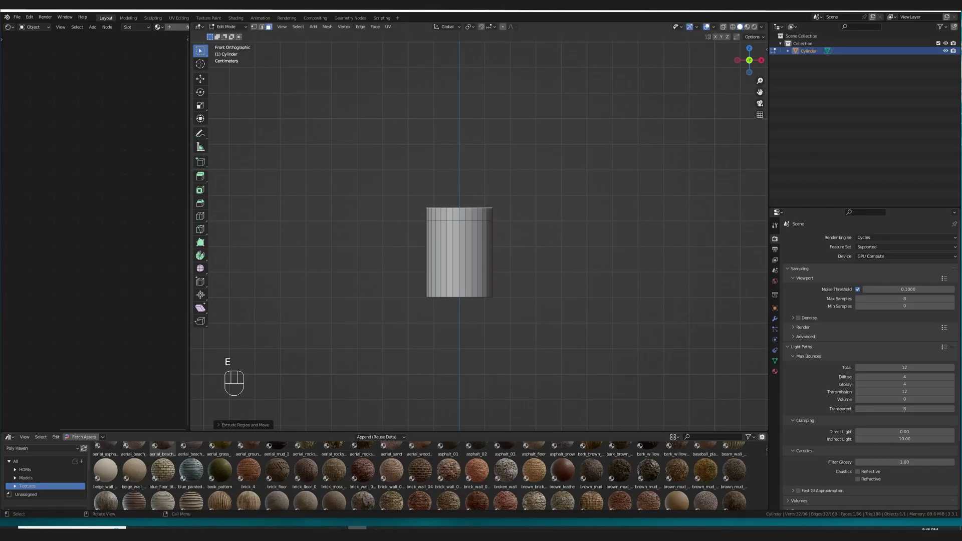
key("s")
left_click(533, 213)
scroll(506, 253, "down", 3)
key("e")
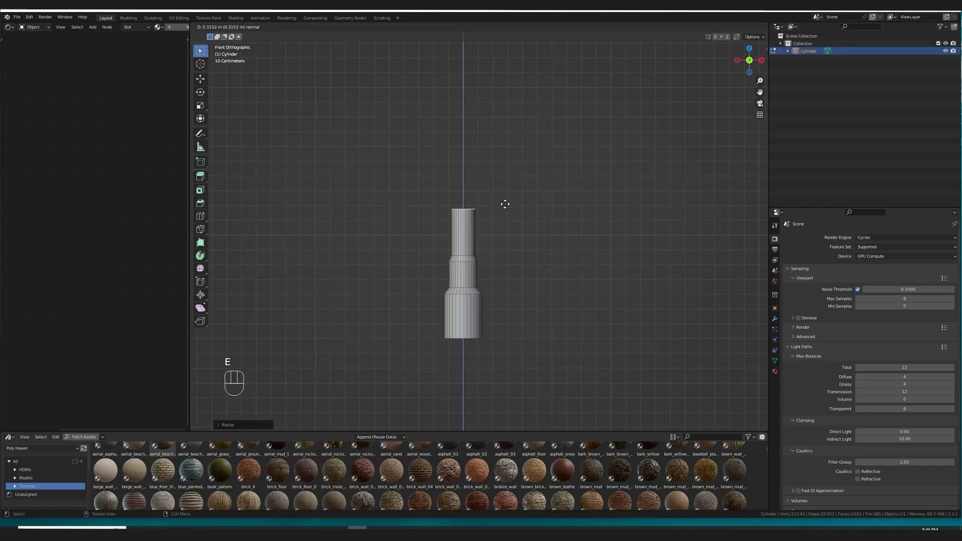
scroll(494, 253, "up", 4)
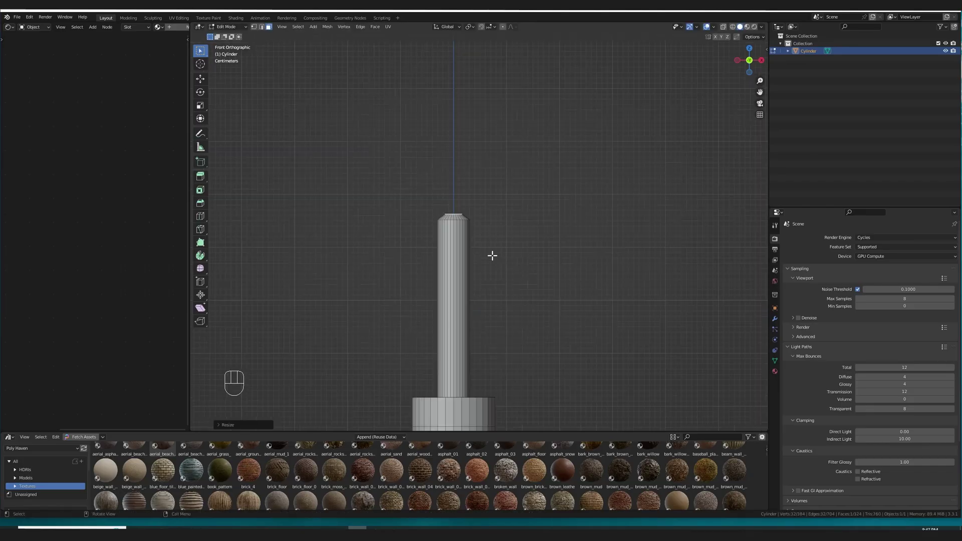
Extrude thinner sections from the top of the pole to form a slender mast.
left_click(491, 220)
key("3")
left_click(458, 196, "alt")
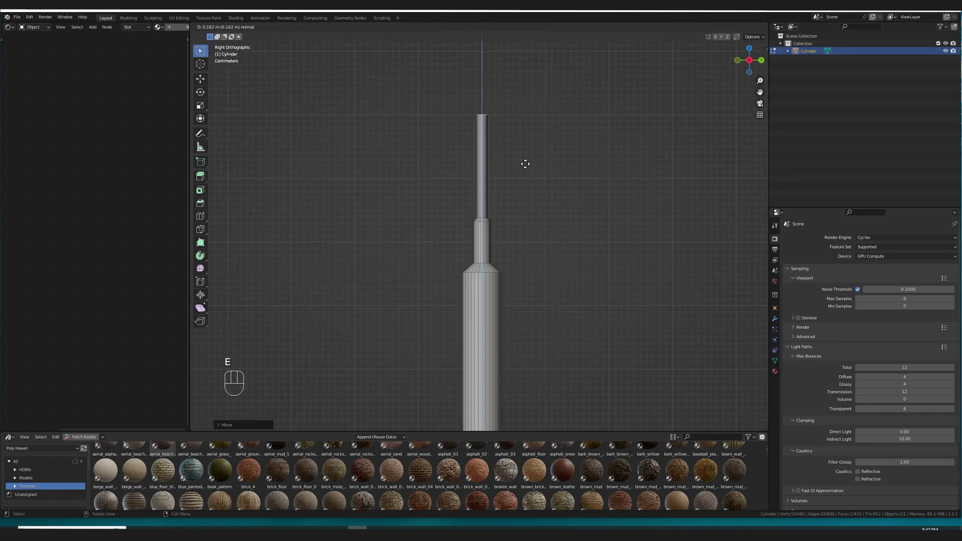
left_click(526, 164)
scroll(521, 245, "down", 5)
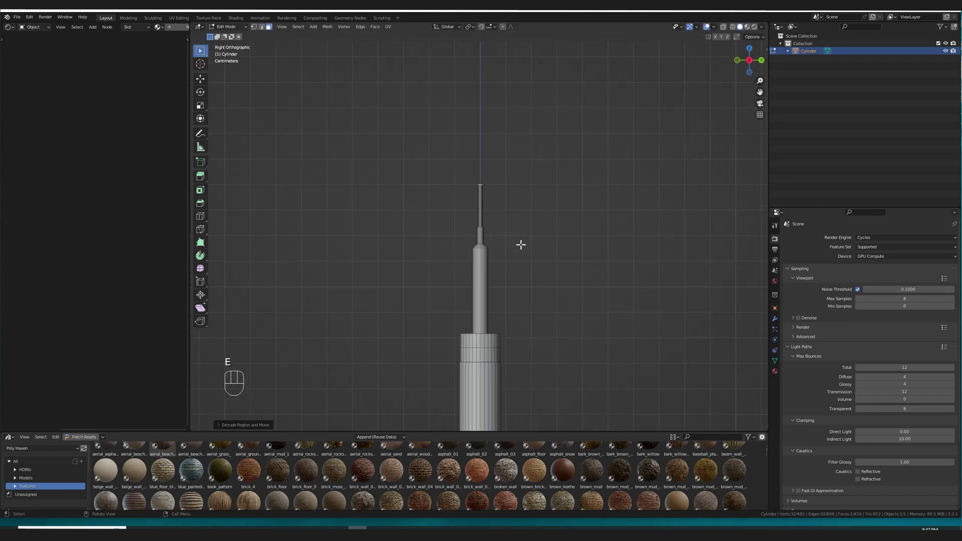
Scale the pole's long middle section in the horizontal plane only.
scroll(522, 245, "down", 1)
key("s")
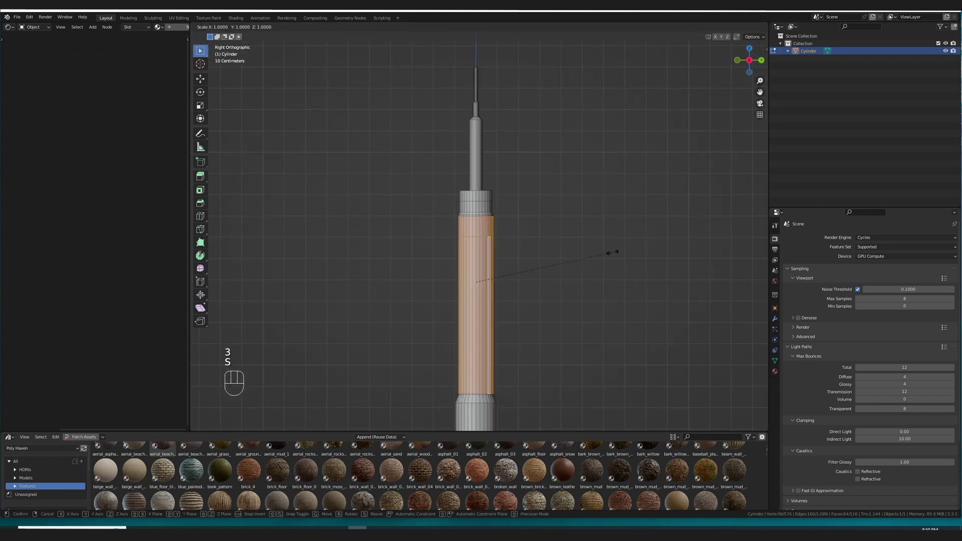
key("shift+z")
Shrink the top edge loop of the pole's collar to bevel its rim, and return to Object Mode.
left_click(496, 129, "alt")
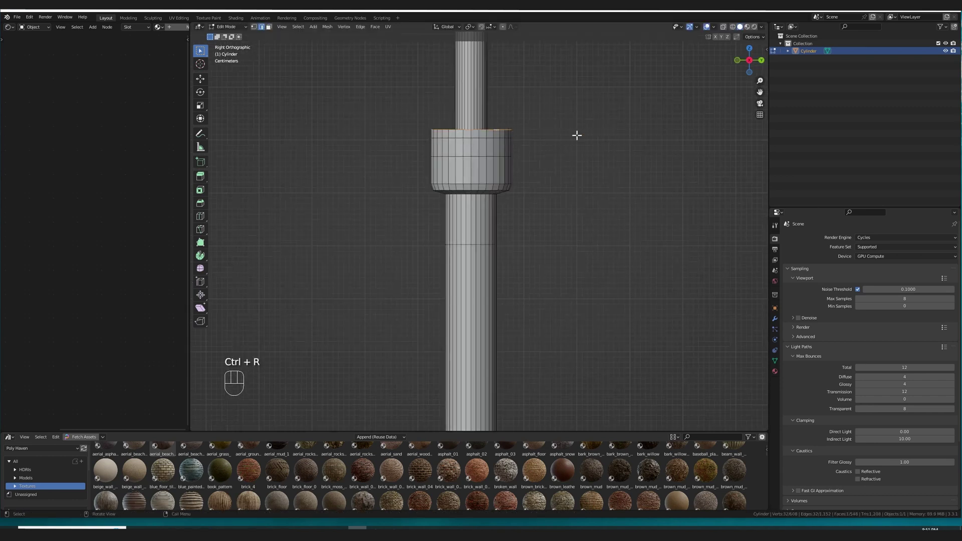
key("s")
key("shift+z")
left_click(567, 134)
key("g")
key("z")
right_click(567, 139)
key("s")
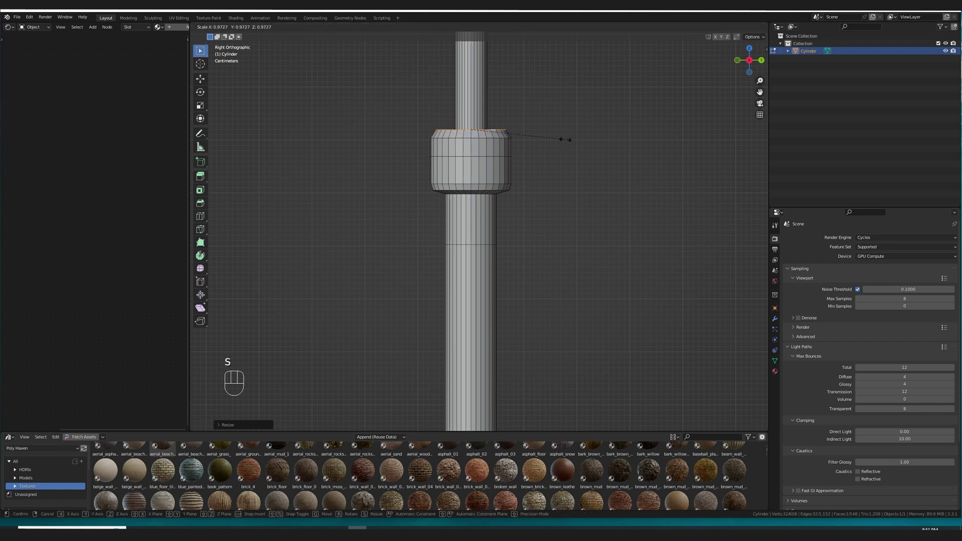
left_click(565, 139)
scroll(492, 208, "down", 3)
key("Tab")
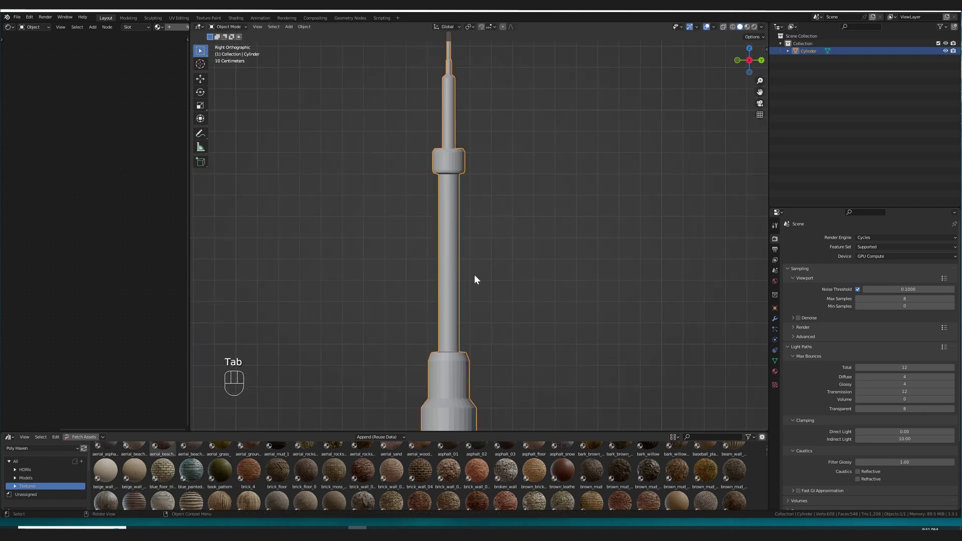
Sketch a tall signal box with a narrow bracket beside the pole's lower shaft using annotation strokes.
key("b")
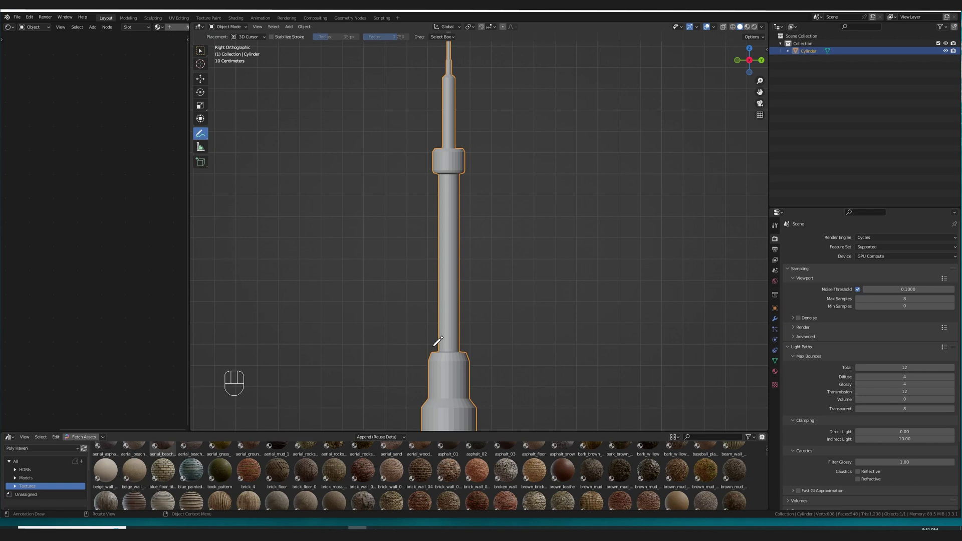
mouse_move(466, 345)
left_mouse_down()
mouse_move(415, 337)
mouse_move(420, 346)
left_mouse_up()
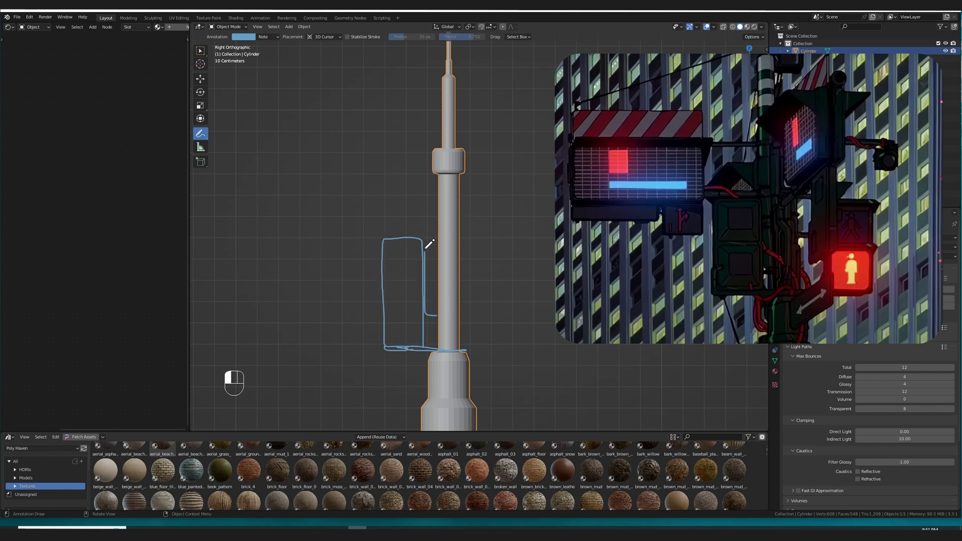
key("ctrl+z")
key("ctrl+z")
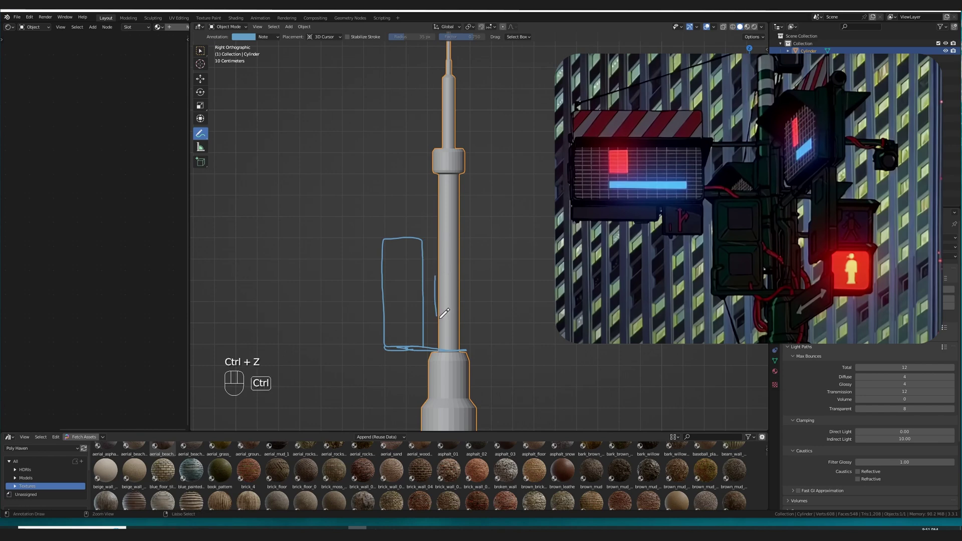
left_click_drag(436, 239, 438, 319)
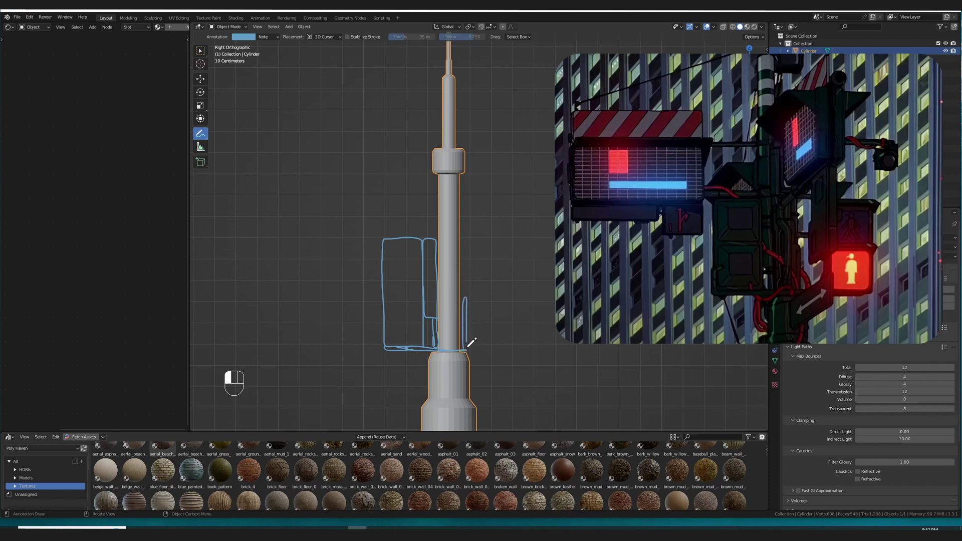
Sketch the signal lenses, display sign, pedestrian signal, camera arm and cables around the pole as annotations.
key("ctrl+z")
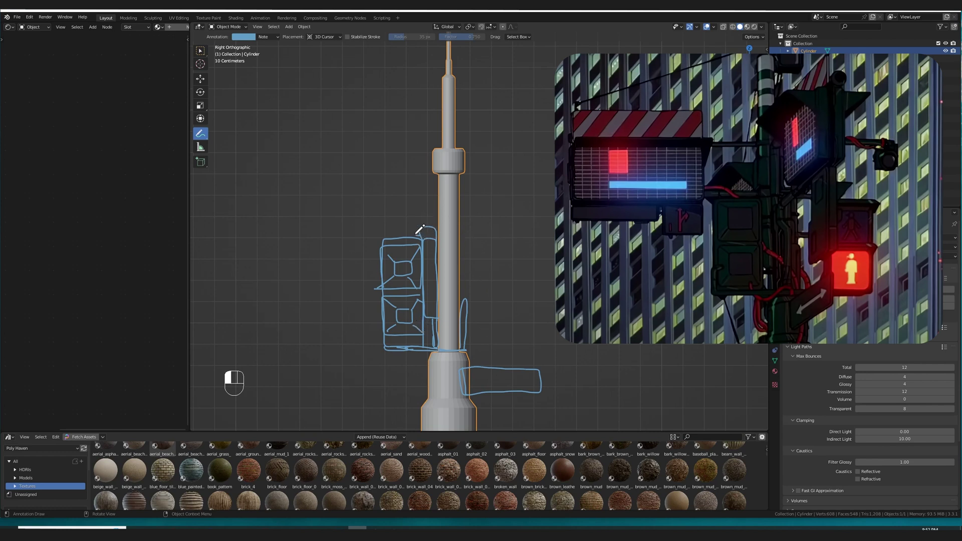
key("ctrl+z")
left_click_drag(384, 228, 387, 231)
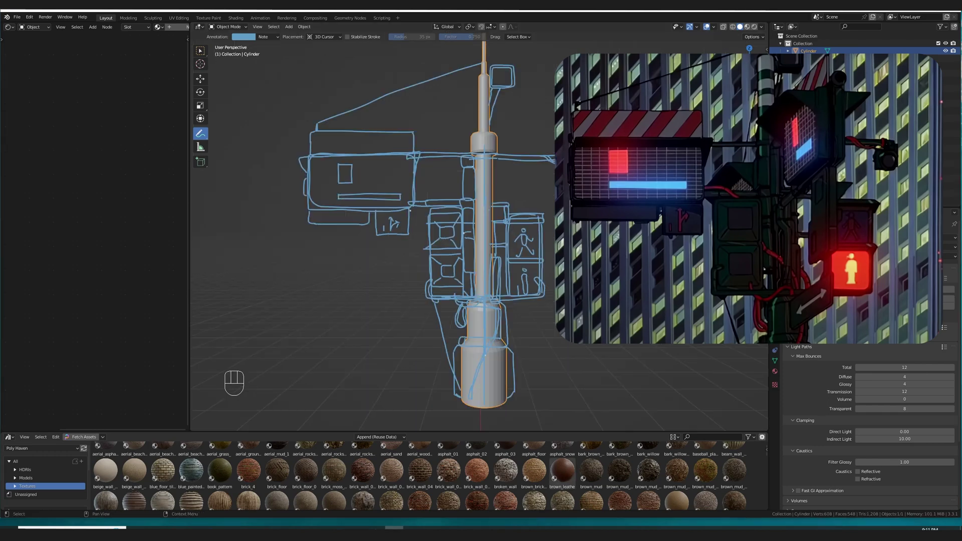
Add a cube in the right side view, shrink it in Edit Mode and place it over the sketched display sign.
key("KP_3")
key("shift+a")
left_click(619, 246)
key("g")
right_click(528, 122)
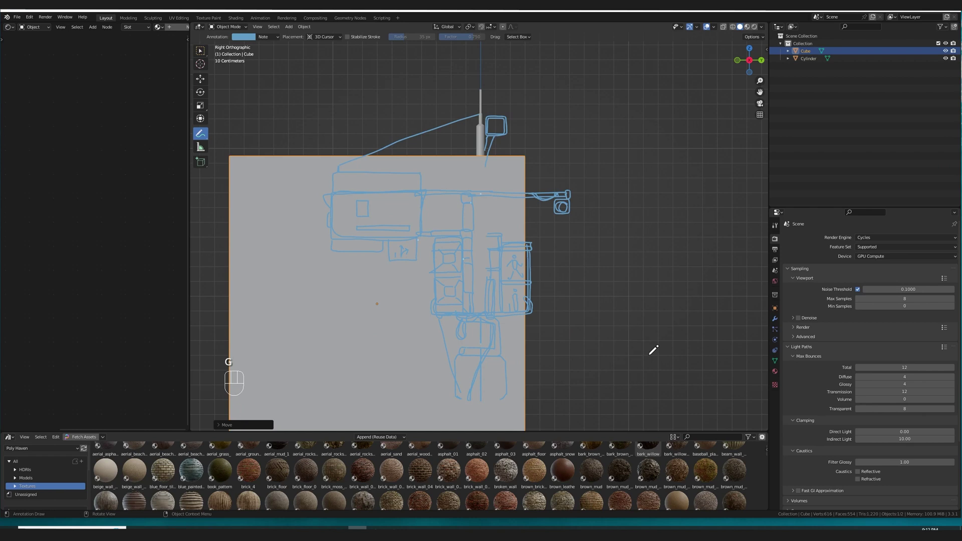
key("Tab")
key("s")
left_click(449, 337)
key("g")
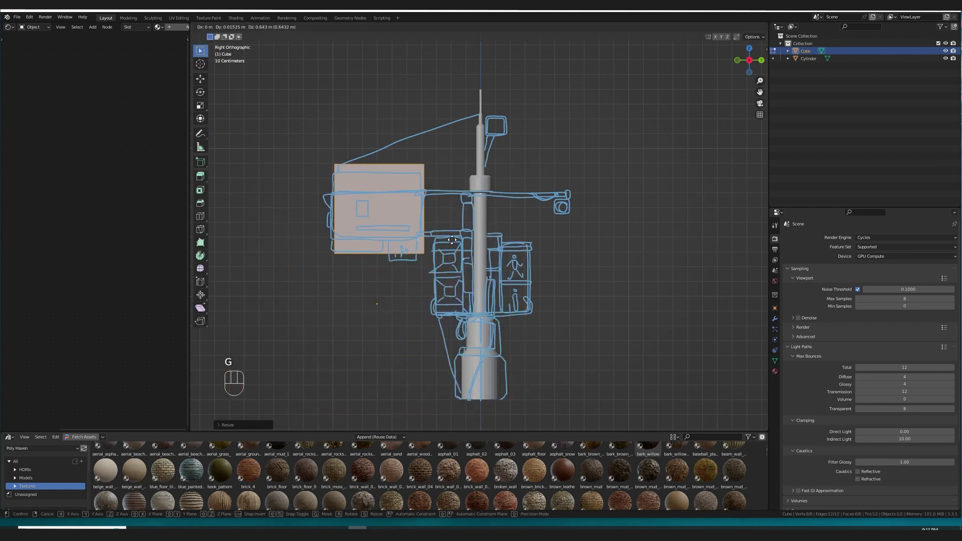
left_click(517, 268)
Duplicate the display block, then scale and position the copy over the sketched small arrow sign beneath it.
key("shift+d")
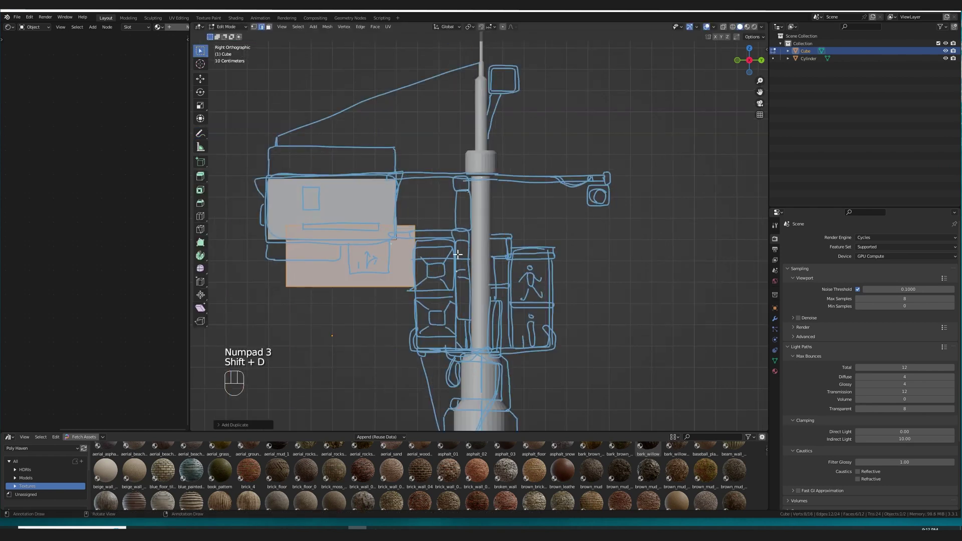
key("s")
left_click(442, 259)
key("g")
left_click(458, 261)
key("s")
left_click(498, 308)
key("g")
left_click(499, 312)
Duplicate the arrow sign block, flatten it along Z and widen it along Y to fit the sketched strip under the display.
key("shift+d")
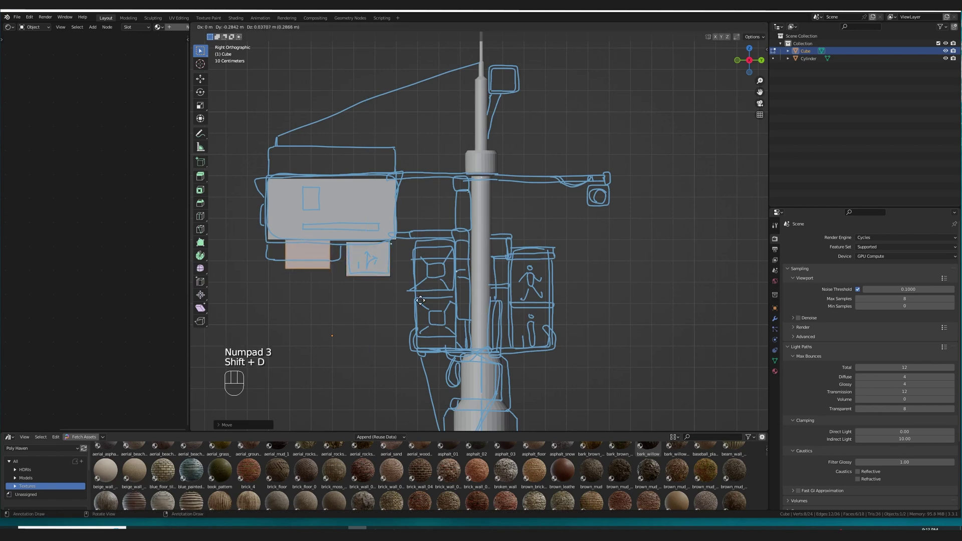
left_click(501, 281)
key("s")
key("z")
left_click(403, 253)
key("g")
left_click(401, 254)
key("s")
key("y")
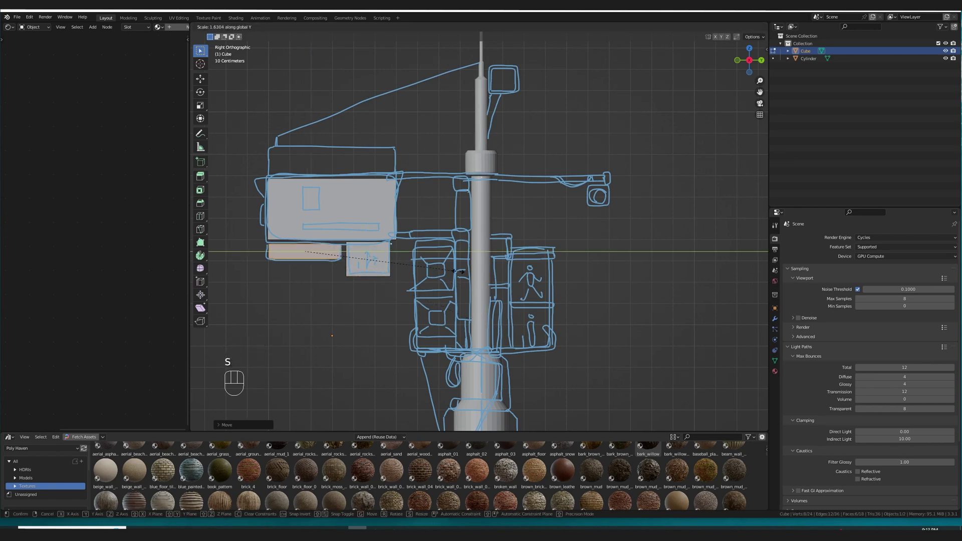
Duplicate the large display block straight up along Z to sit above the original.
key("l")
key("shift+d")
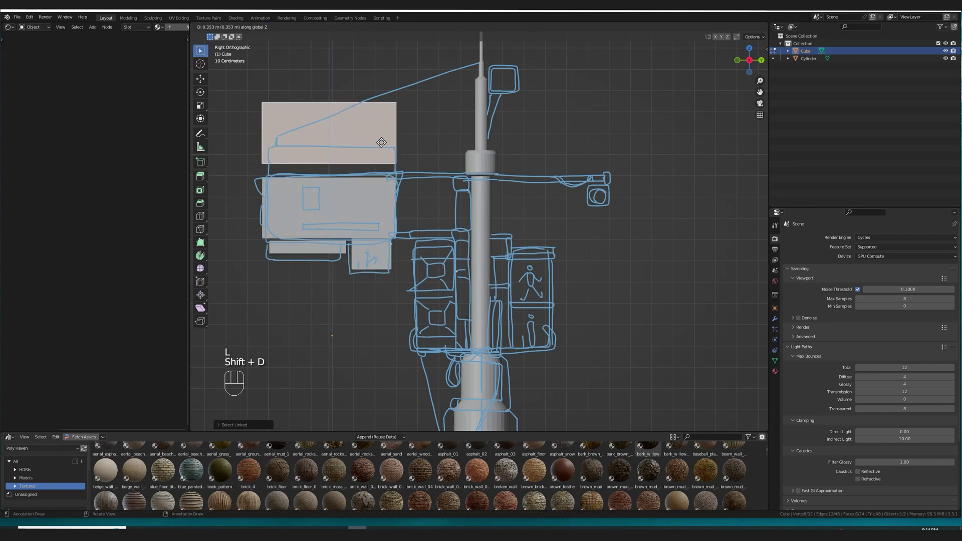
left_click(380, 155)
middle_click_drag(383, 158, 494, 209)
key("KP_3")
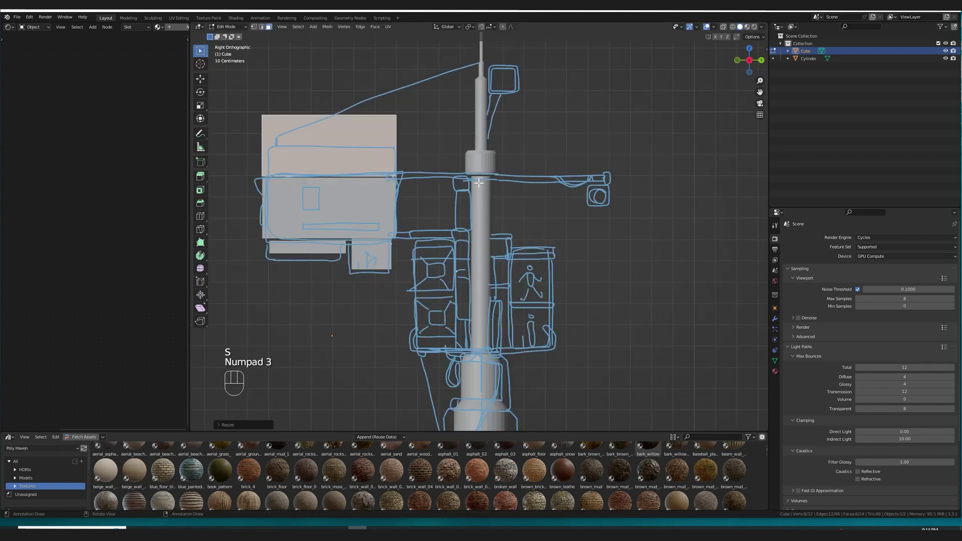
Flatten the upper copy along Z and lower it onto the display block to fit the sketched board.
key("s")
key("z")
left_click(423, 157)
key("g")
key("z")
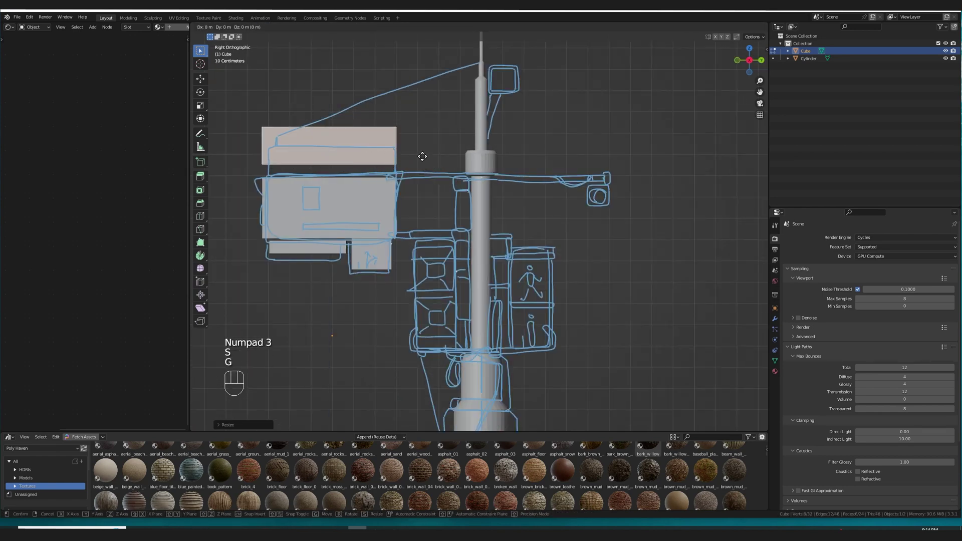
left_click(423, 170)
key("s")
left_click(451, 168)
key("l")
middle_click_drag(472, 268, 451, 263, "shift")
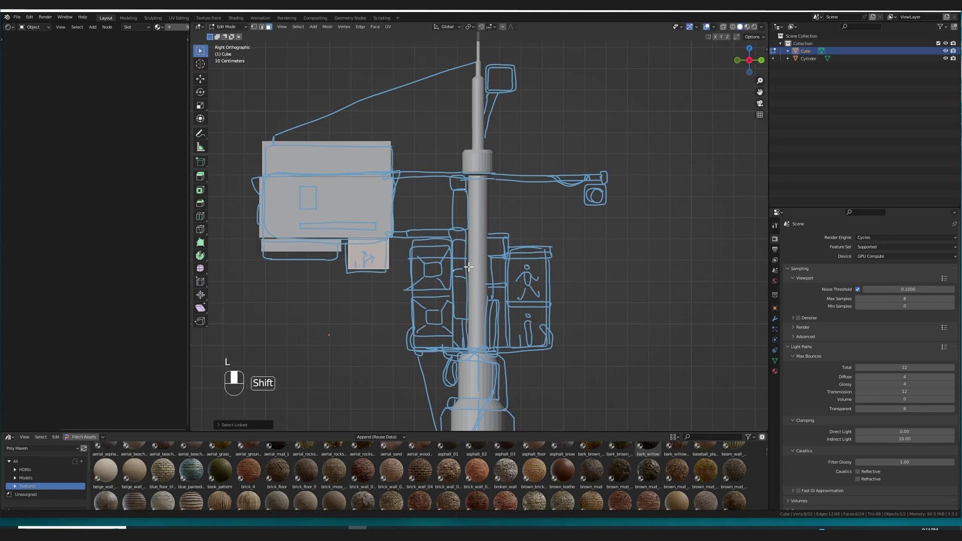
Duplicate the small arrow sign block, scale the copy along Z and fit it over the sketched upper signal box beside the pole.
key("shift+d")
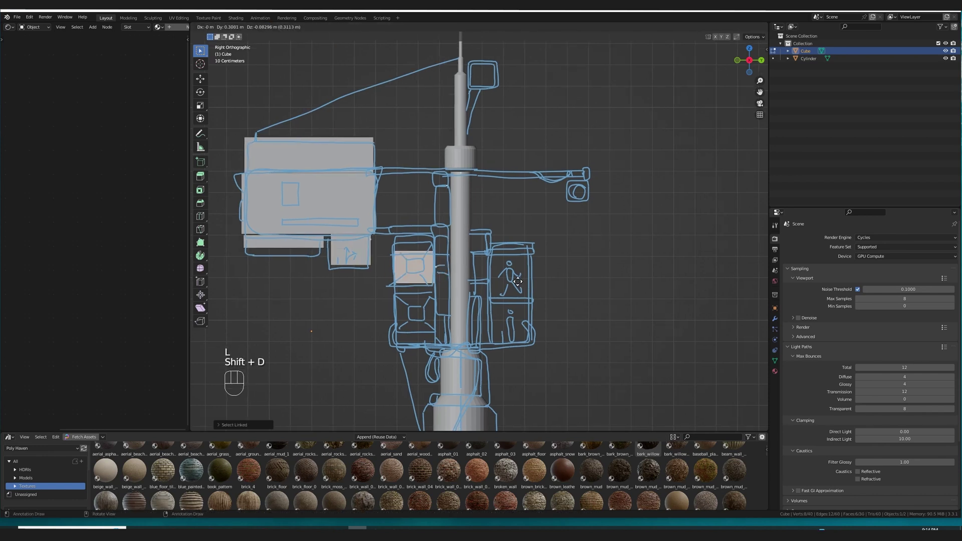
left_click(514, 278)
key("s")
key("z")
left_click(536, 296)
key("g")
left_click(539, 304)
Duplicate the signal box down along Z onto the lower sketch and deepen the signal boxes along X.
key("shift+d")
key("z")
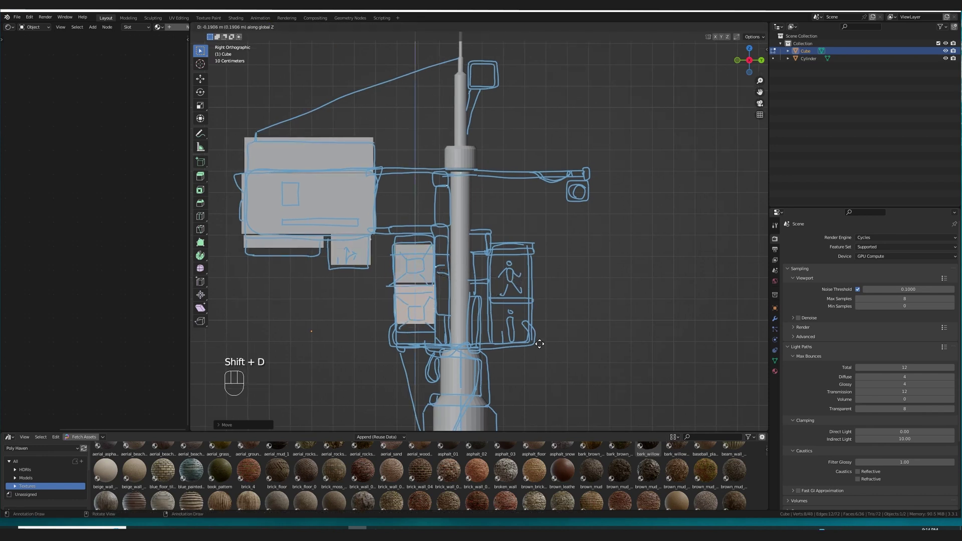
left_click(540, 344)
middle_click_drag(540, 344, 501, 326)
key("s")
key("x")
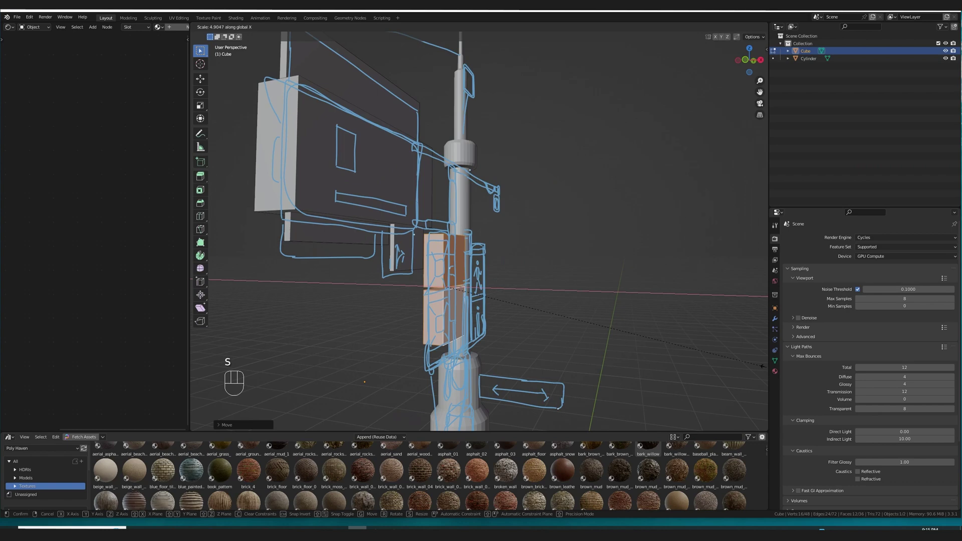
left_click(417, 361)
Extrude the two small end faces near the top and bottom of the display block's pole-facing side.
key("KP_Decimal")
left_click(451, 159)
key("3")
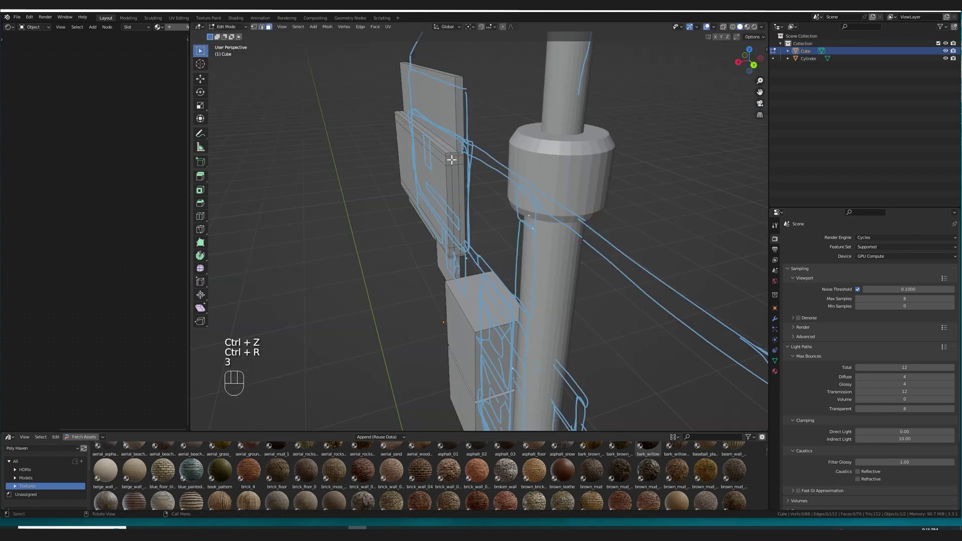
left_click(454, 160)
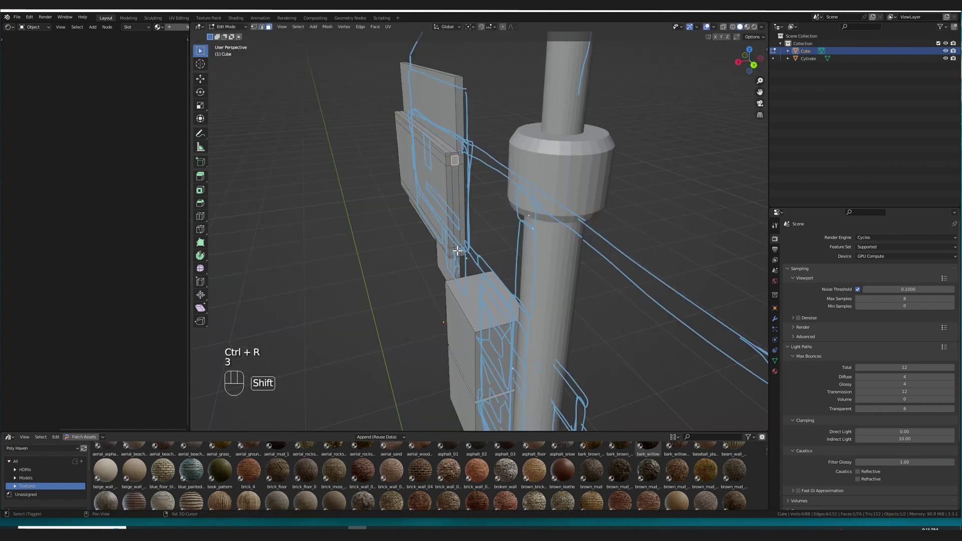
left_click(457, 251, "shift")
middle_click_drag(458, 251, 640, 256)
key("e")
left_click(661, 274)
Change the transform pivot, inset the two bracket end faces and extrude them toward the pole as support arms.
left_click(471, 27)
left_click(487, 54)
key("i")
left_click(641, 249)
key("g")
left_click(641, 248)
key("KP_3")
key("e")
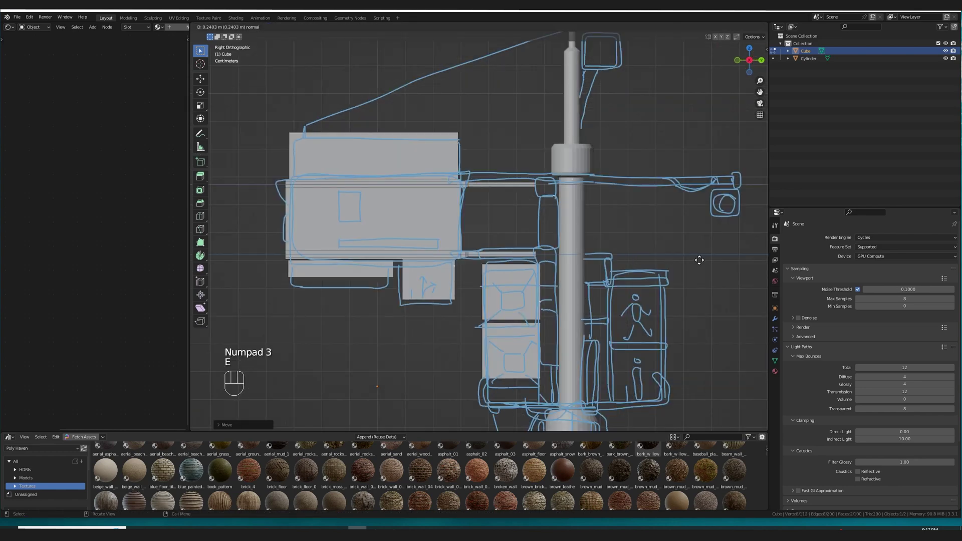
Bevel the edge loop on the lower support arm and thicken its display-side section, scaling with Y locked.
left_click(563, 353)
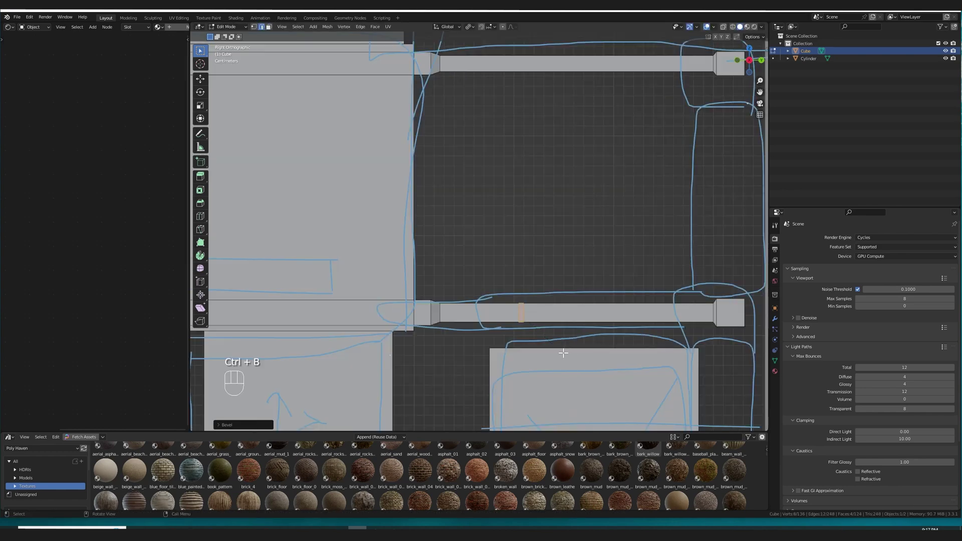
key("3")
left_click(498, 305, "alt")
key("s")
key("shift+y")
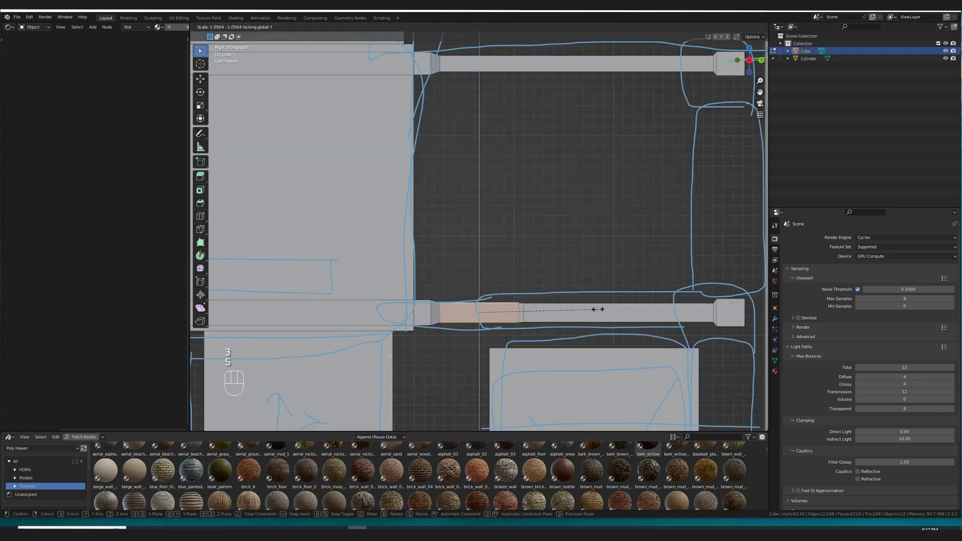
left_click(616, 320)
Inset the front faces of both signal boxes individually and reposition the inner faces to shape the lamp panels.
middle_click_drag(616, 321, 580, 355)
key("i")
mouse_move(580, 354)
middle_mouse_down()
mouse_move(571, 357)
mouse_move(592, 358)
middle_mouse_up()
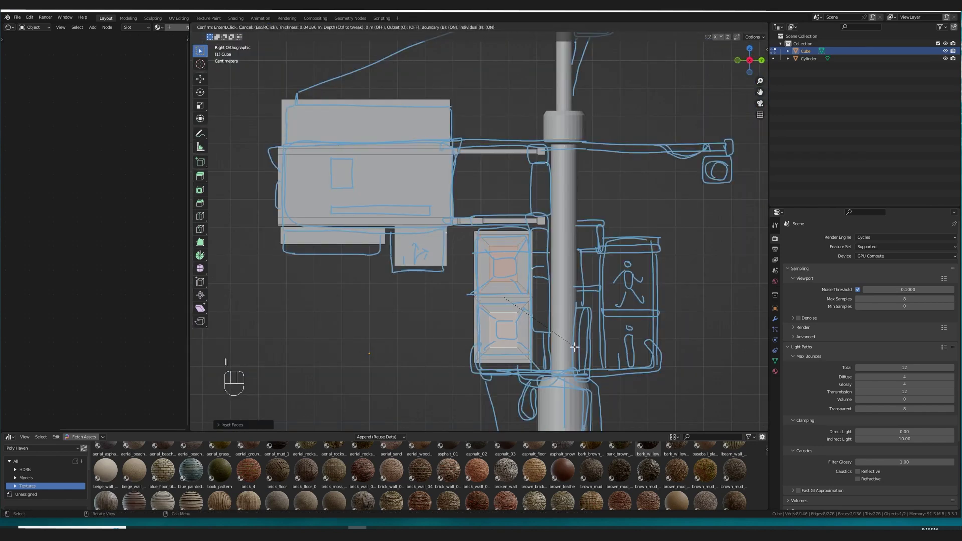
left_click(574, 346)
key("g")
left_click(593, 360)
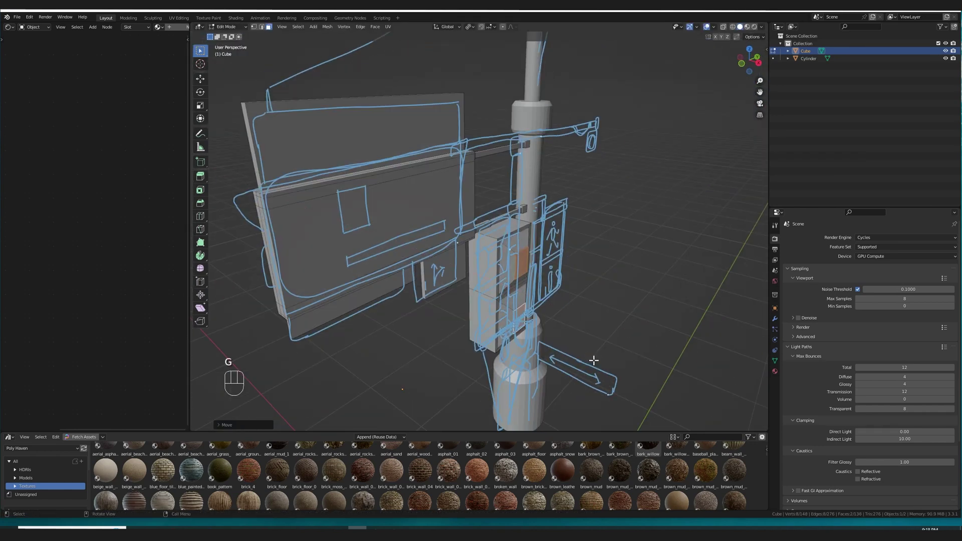
key("g")
key("x")
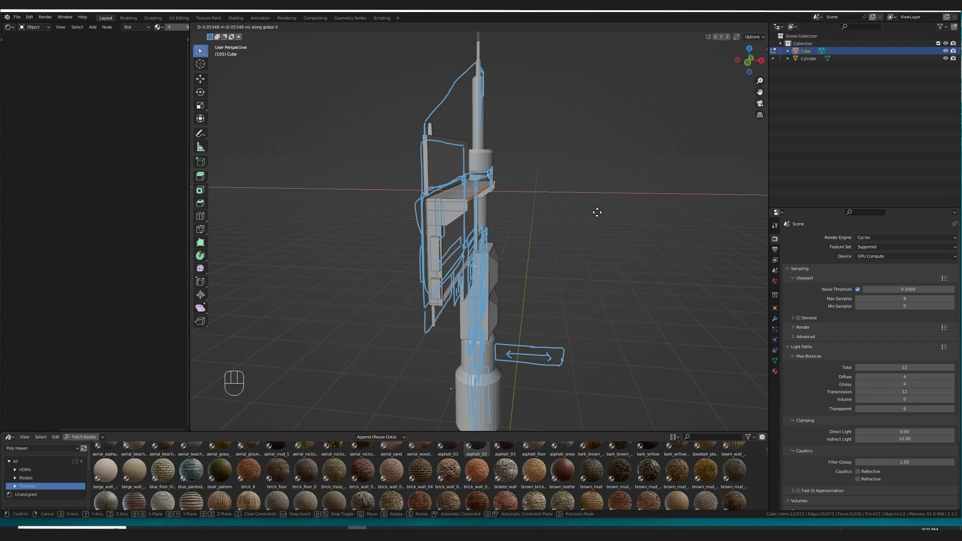
left_click(599, 212)
key("ctrl+z")
key("ctrl+z")
key("ctrl+z")
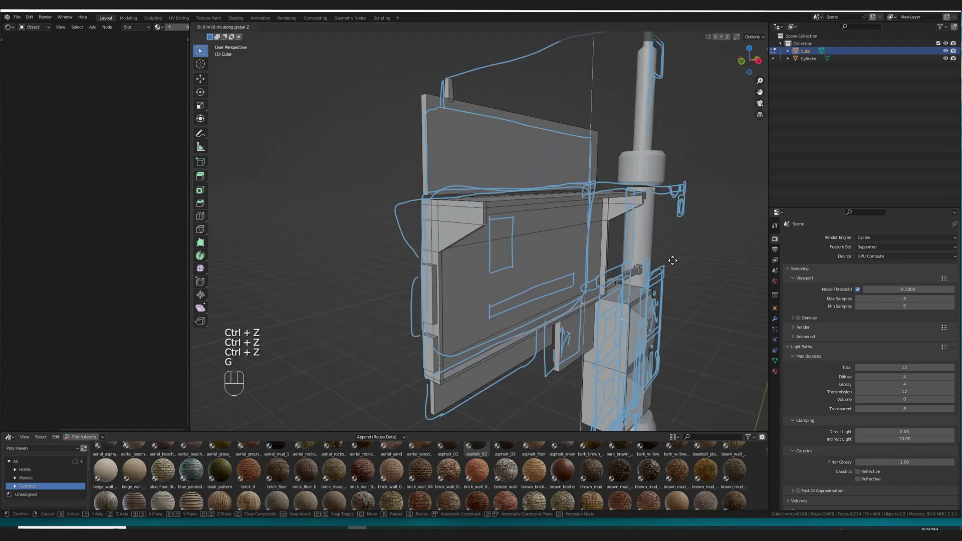
key("ctrl+z")
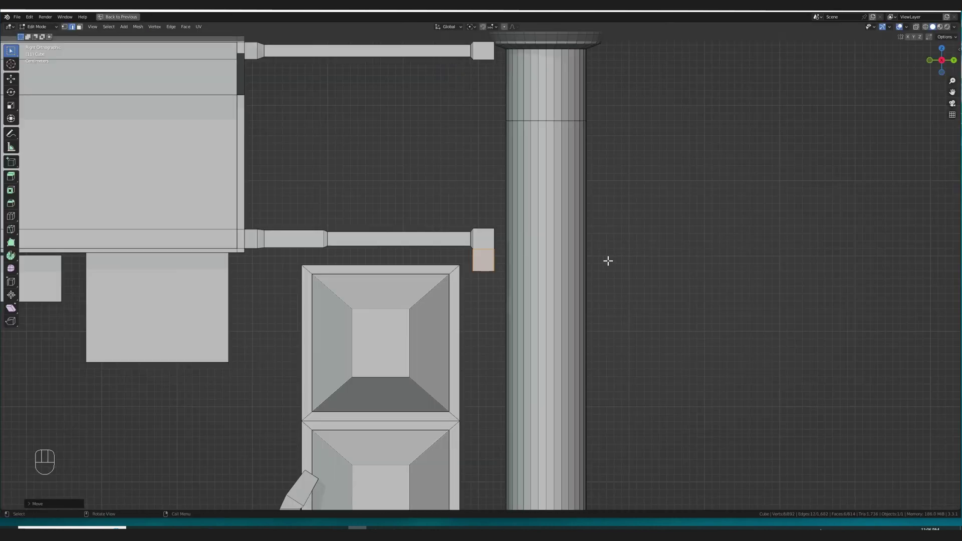
In wireframe, stretch the block under the lower arm's end down along Z to run beside the signal boxes.
key("z")
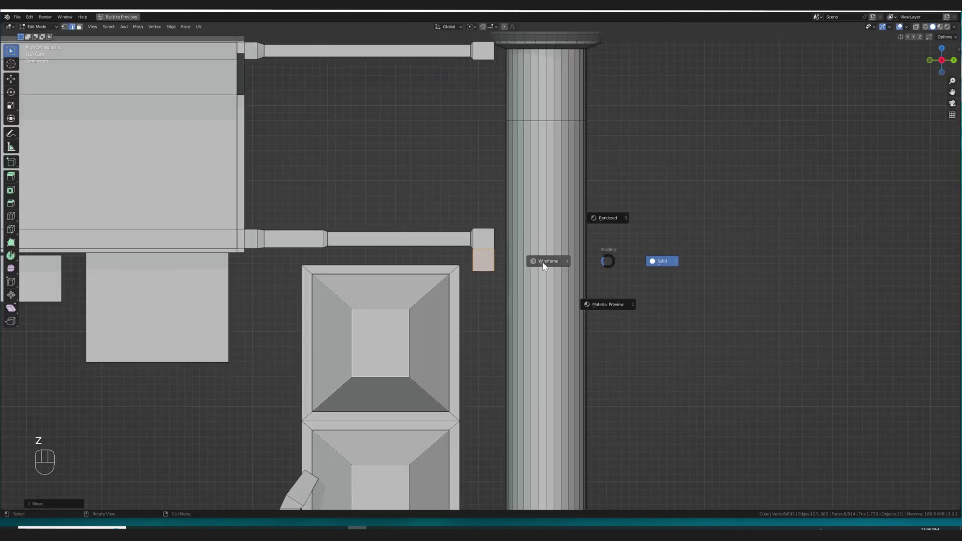
left_click(542, 261)
key("1")
left_click_drag(498, 261, 464, 286)
middle_click_drag(553, 324, 554, 133, "shift")
key("g")
key("z")
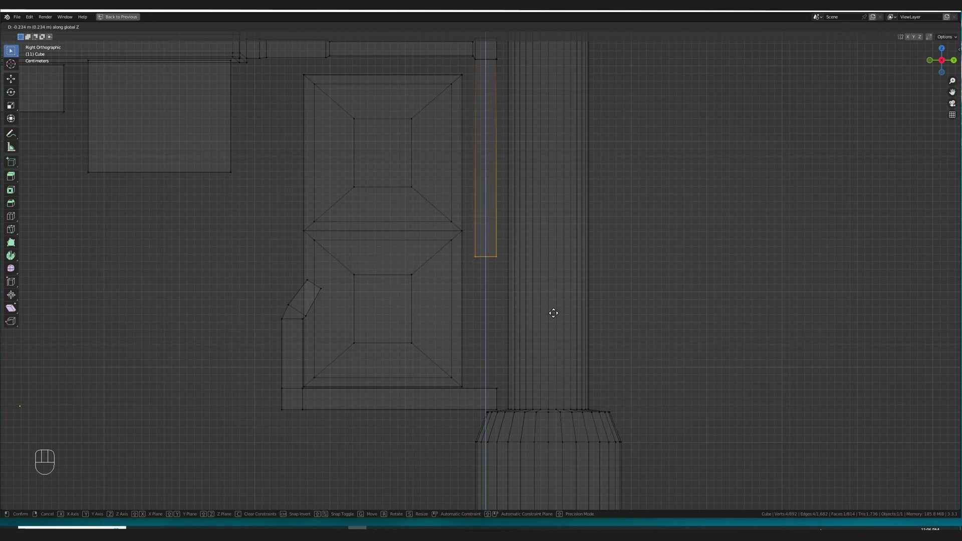
left_click(557, 359)
Add two edge loops within the bands of the vertical bracket and scale them with Z locked to form grooves.
key("2")
key("ctrl+r")
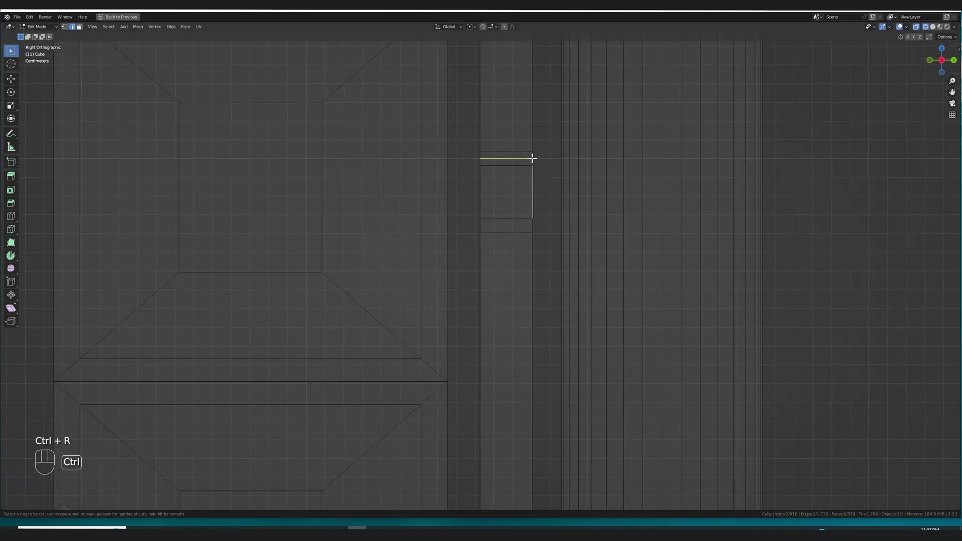
double_click(533, 157)
key("ctrl+r")
double_click(532, 222)
left_click(523, 158, "alt+shift")
key("s")
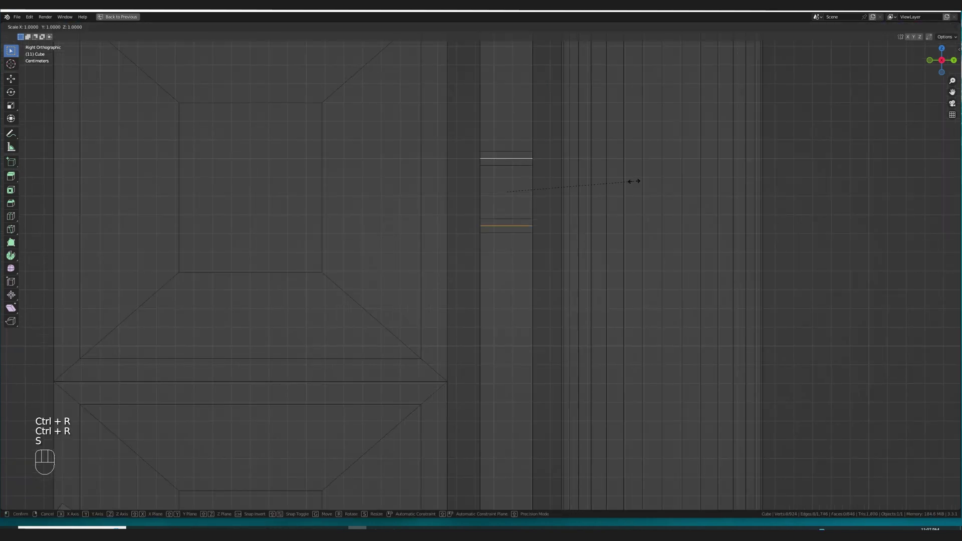
key("shift+z")
left_click(614, 183)
Duplicate the top face of the lower arm's joint slightly up along Z and extrude it into an upper post.
scroll(594, 335, "down", 3)
middle_click_drag(542, 372, 548, 204, "shift")
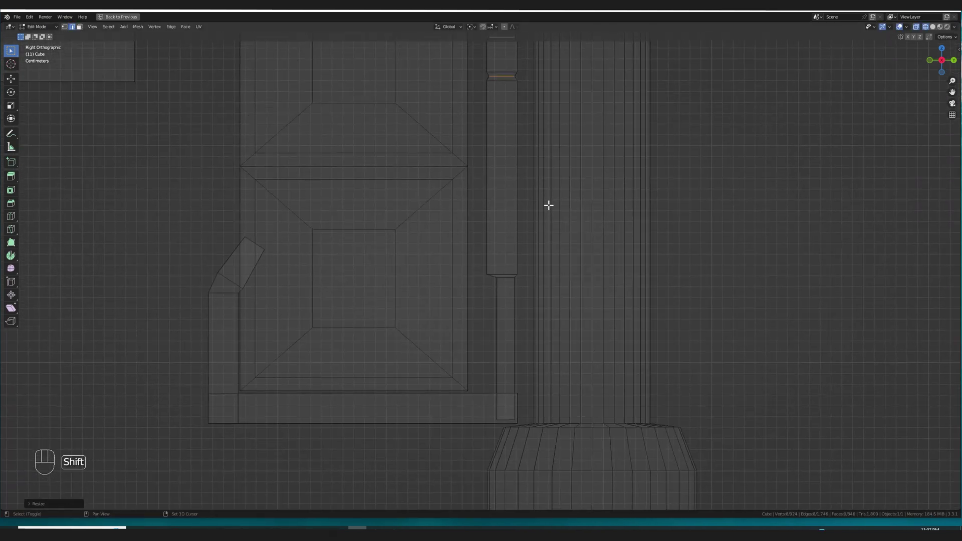
key("shift+d")
key("z")
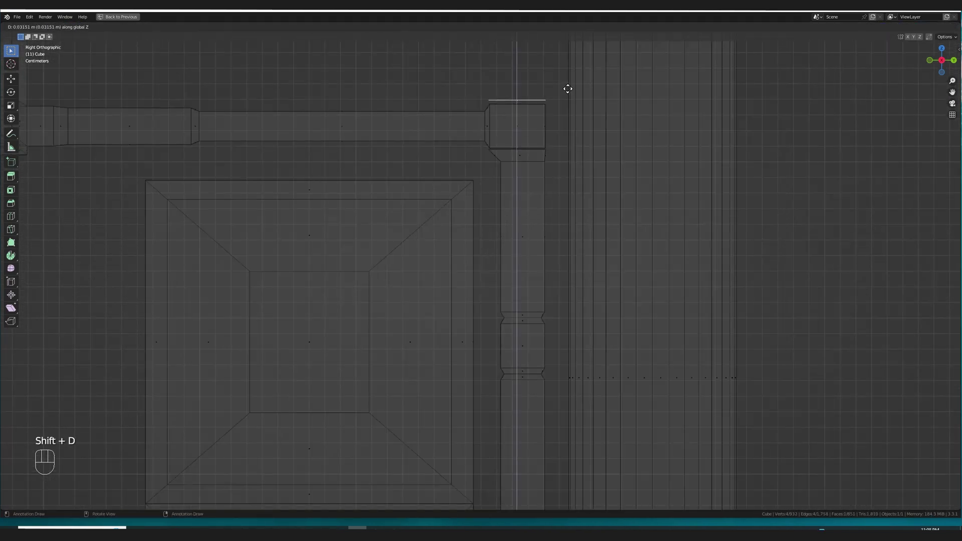
left_click(568, 92)
middle_click_drag(568, 90, 561, 176, "shift")
scroll(561, 174, "down", 1)
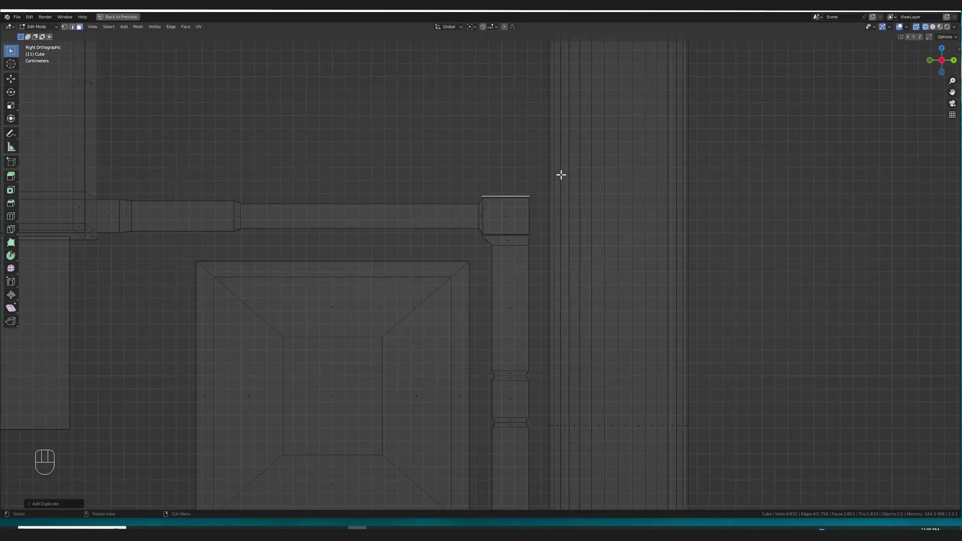
key("e")
left_click(558, 74)
Adjust the upper post's top face along Z and extrude another segment toward the upper arm.
scroll(557, 101, "down", 4)
key("g")
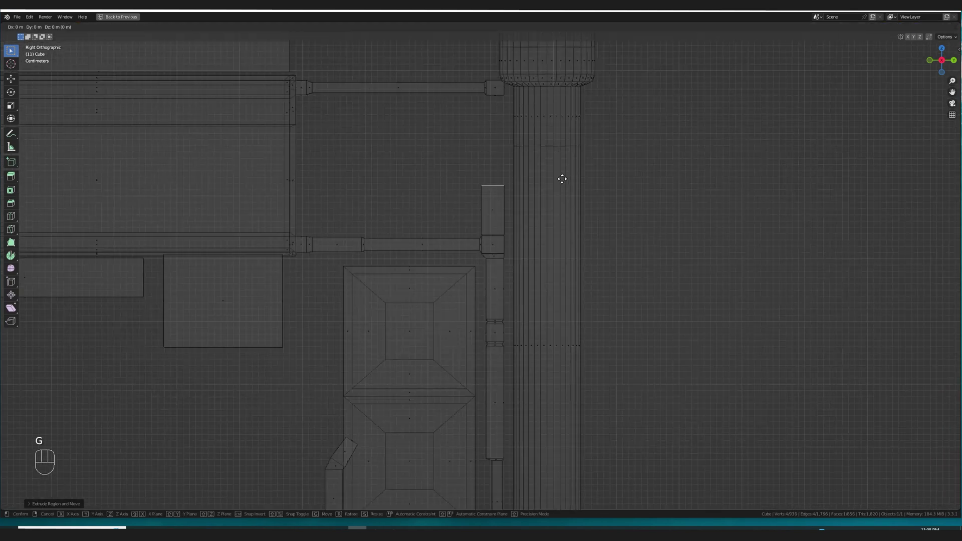
key("z")
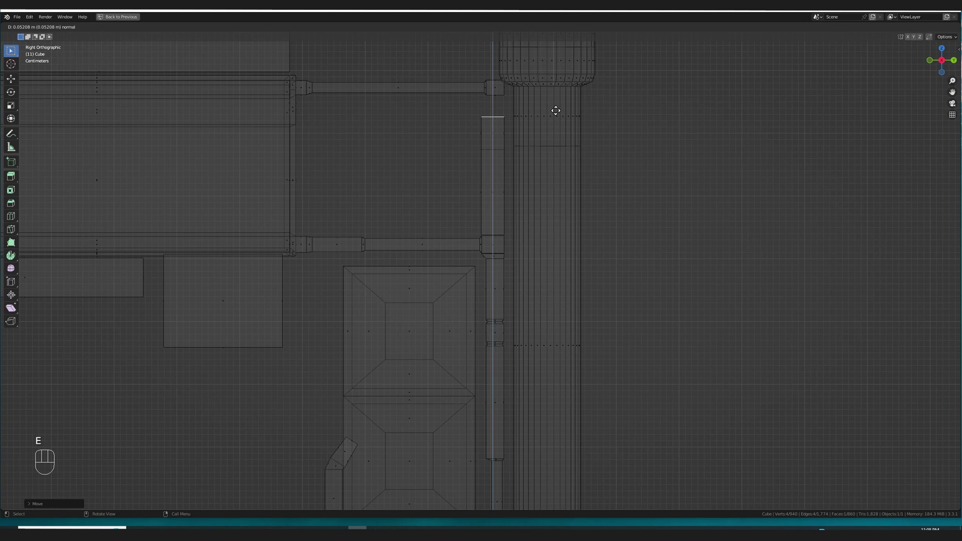
left_click(555, 104)
Bevel the edge loop across the upper post and scale the resulting band with Z locked.
scroll(514, 143, "down", 2)
key("ctrl+b")
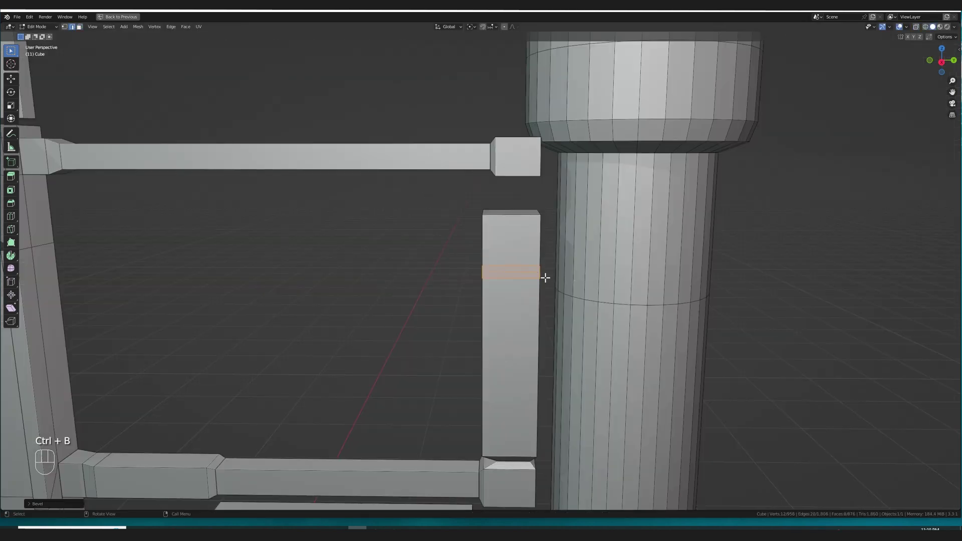
left_click(649, 281)
key("s")
key("shift+z")
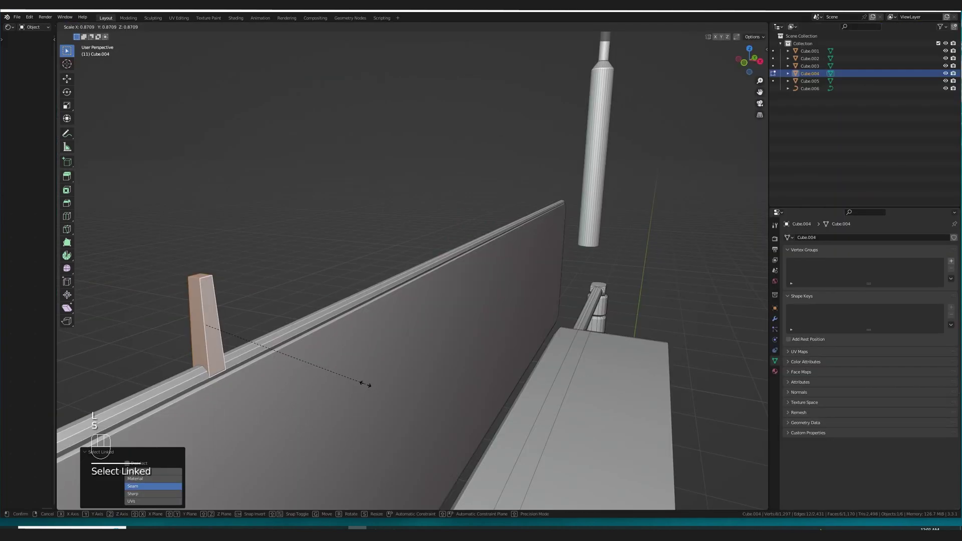
Scale down the tapered post on top of the board and move it along Z to sit on the edge.
key("s")
left_click(344, 393)
key("g")
key("z")
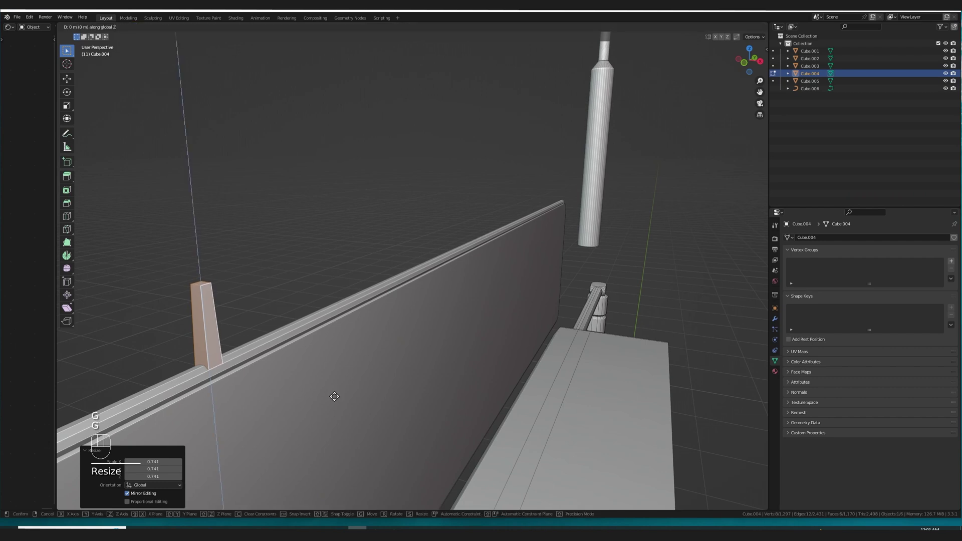
left_click(335, 390)
Extrude the base face of the tapered post and scale the extruded part along X.
key("KP_Decimal")
key("3")
left_click(427, 455)
scroll(428, 454, "down", 3)
middle_click_drag(429, 451, 398, 366)
key("e")
left_click(449, 456)
key("s")
key("x")
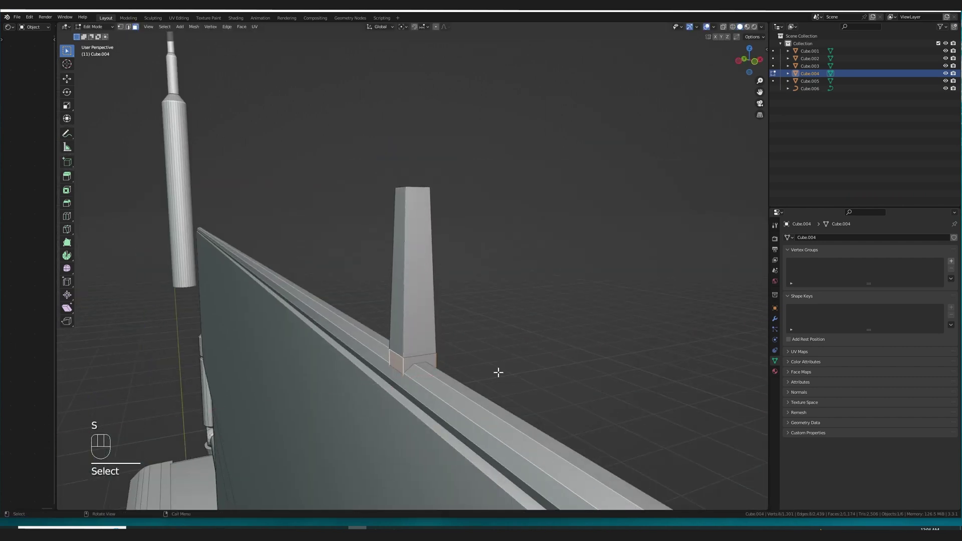
left_click(558, 369)
middle_click_drag(559, 370, 475, 408)
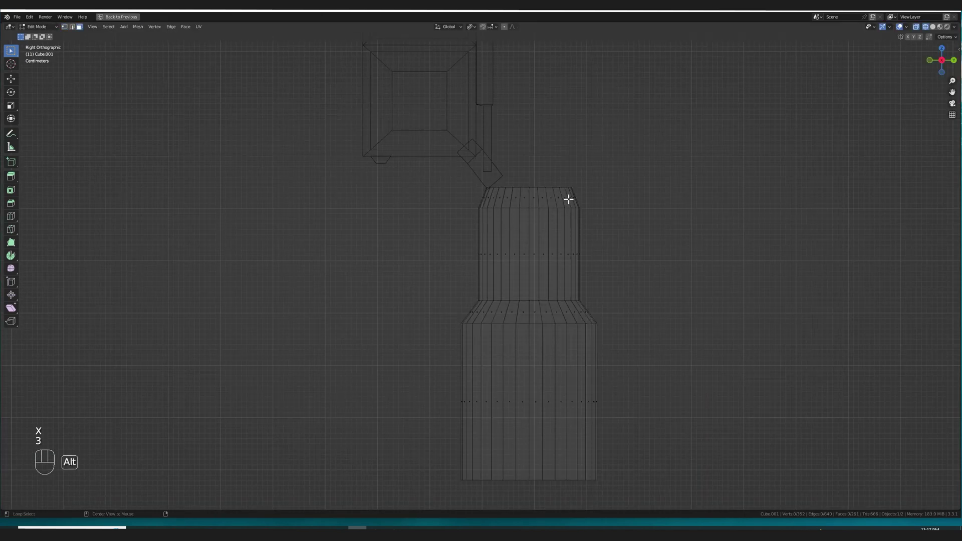
Select the top bevel ring, lower bevel ring and side strip of the pole base and separate them into their own object.
left_click(569, 197, "alt")
left_click(584, 306, "alt+shift")
left_click(569, 294, "alt+shift")
mouse_move(665, 264)
middle_mouse_down()
mouse_move(624, 284)
mouse_move(666, 276)
middle_mouse_up()
key("p")
key("s")
Extrude all faces of the separated collar along their normals by 0.0106 m with even offset and return to solid shading.
key("Tab")
left_click(581, 250)
key("Tab")
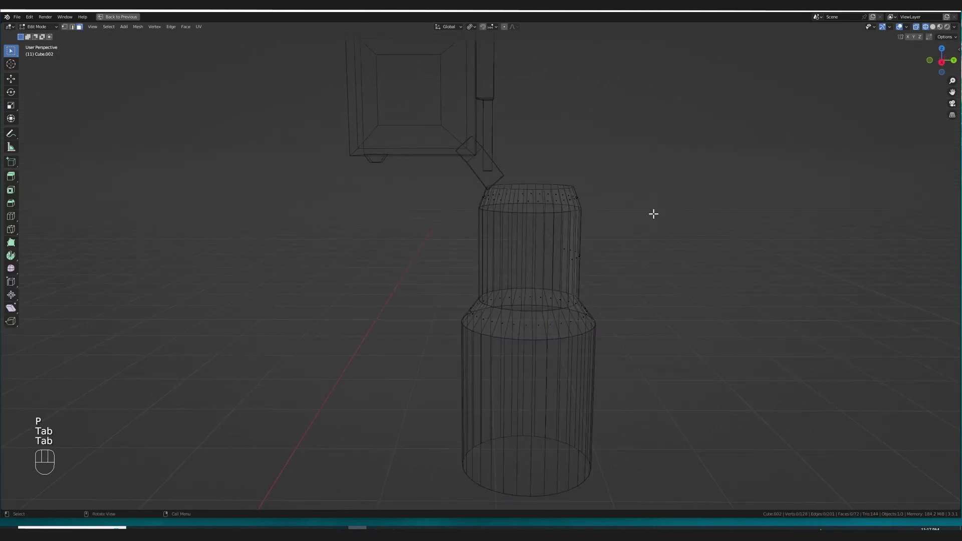
key("q")
key("a")
key("alt+e")
left_click(675, 235)
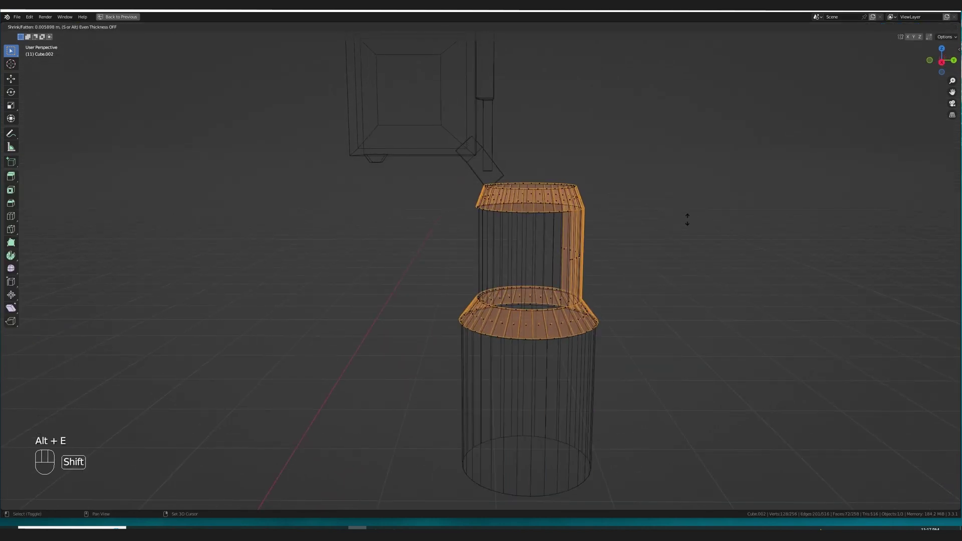
left_click(698, 209)
left_click(933, 27)
mouse_move(648, 236)
middle_mouse_down()
mouse_move(702, 224)
mouse_move(649, 251)
middle_mouse_up()
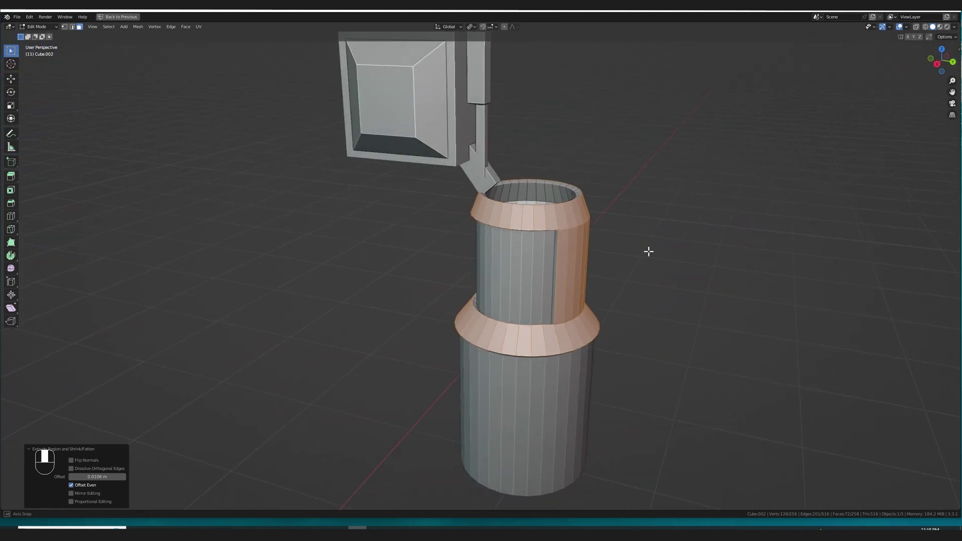
Separate the upper cylinder section of the pole base into its own object.
key("Tab")
left_click(557, 266)
key("Tab")
key("l")
key("p")
left_click(549, 269)
key("Tab")
Hide the thickened collar pieces so that the base cylinders are isolated.
left_click(560, 243)
key("h")
left_click(581, 228)
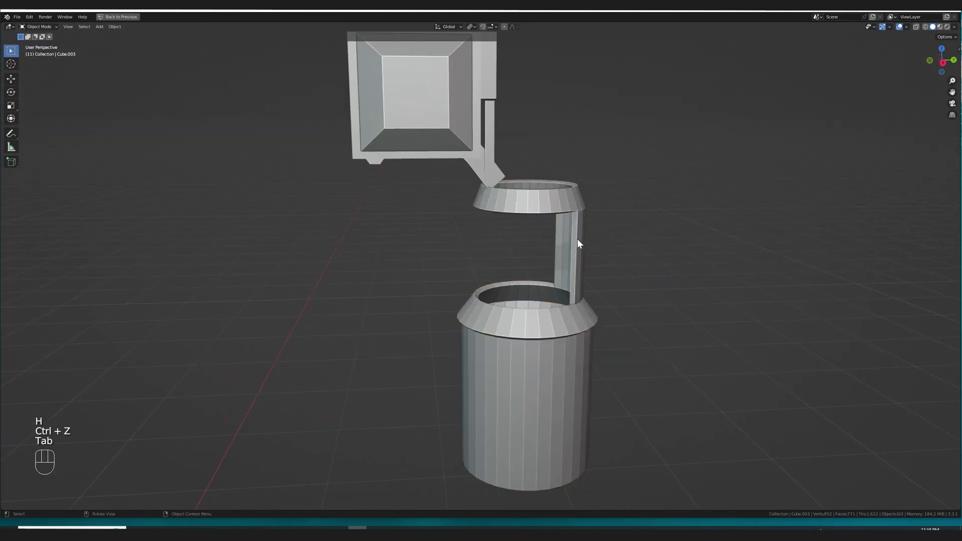
key("alt+h")
key("h")
Close the open side of the upper base cylinder and fill its open ends with faces.
key("Tab")
mouse_move(558, 244)
middle_mouse_down()
mouse_move(524, 260)
mouse_move(611, 263)
mouse_move(569, 250)
middle_mouse_up()
left_click(578, 247, "shift")
right_click(577, 253)
left_click(576, 284)
key("2")
left_click(567, 229, "alt")
key("f")
middle_click_drag(571, 283, 591, 227)
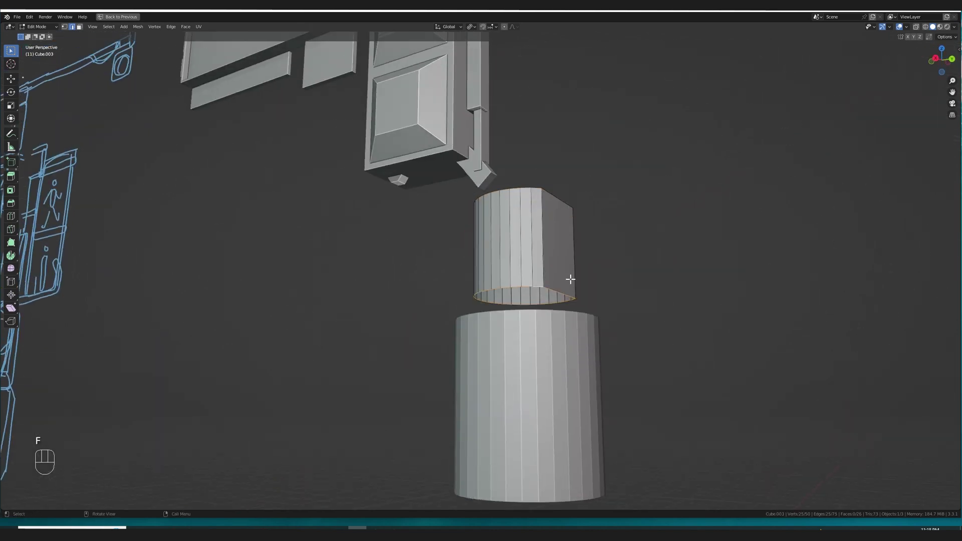
middle_click_drag(571, 279, 617, 268)
key("Tab")
Check the lower base cylinder in edge selection and reveal the hidden collar pieces.
left_click(539, 385)
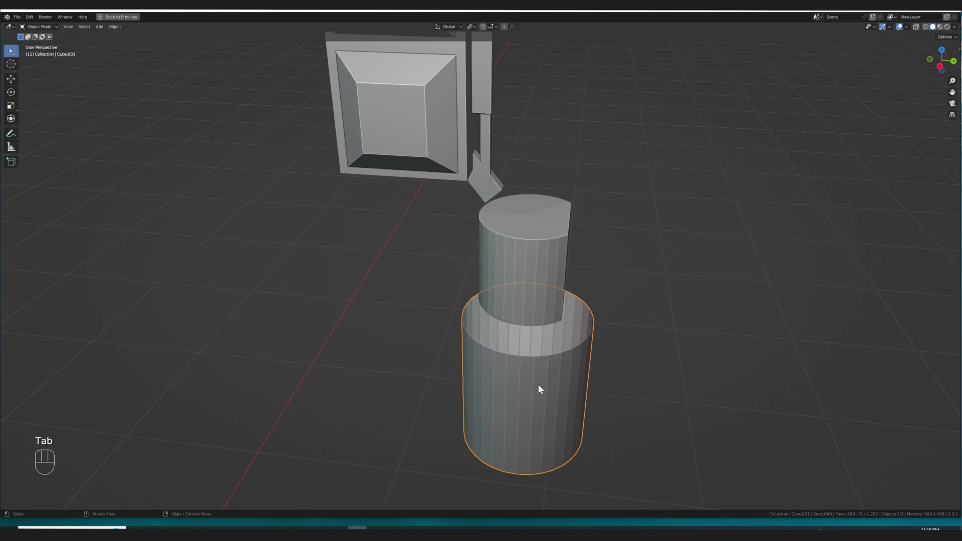
key("Tab")
key("2")
key("Tab")
key("alt+h")
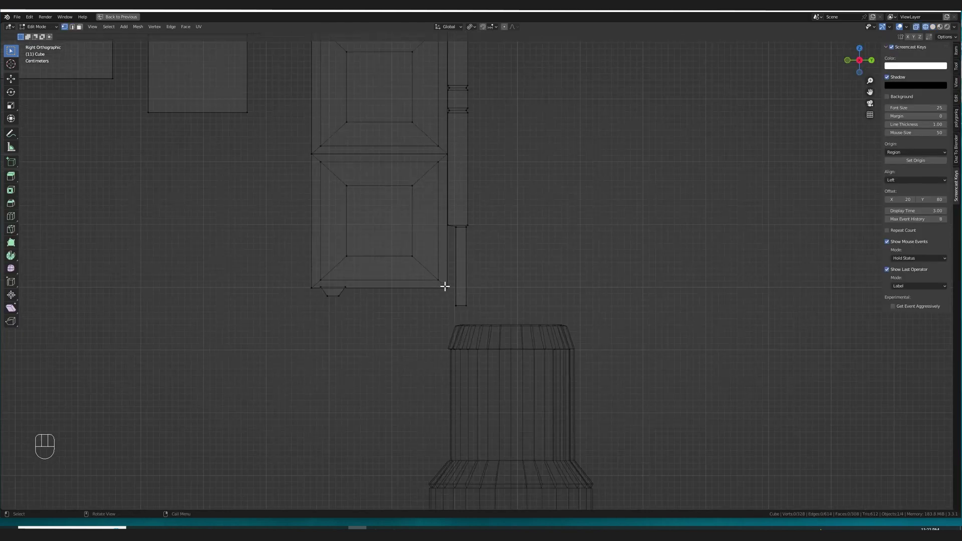
Duplicate the small piece, scale it to about 0.695, and place it against the underside of the signal housing.
left_click_drag(447, 284, 351, 291)
key("shift+d")
left_click(485, 313)
key("s")
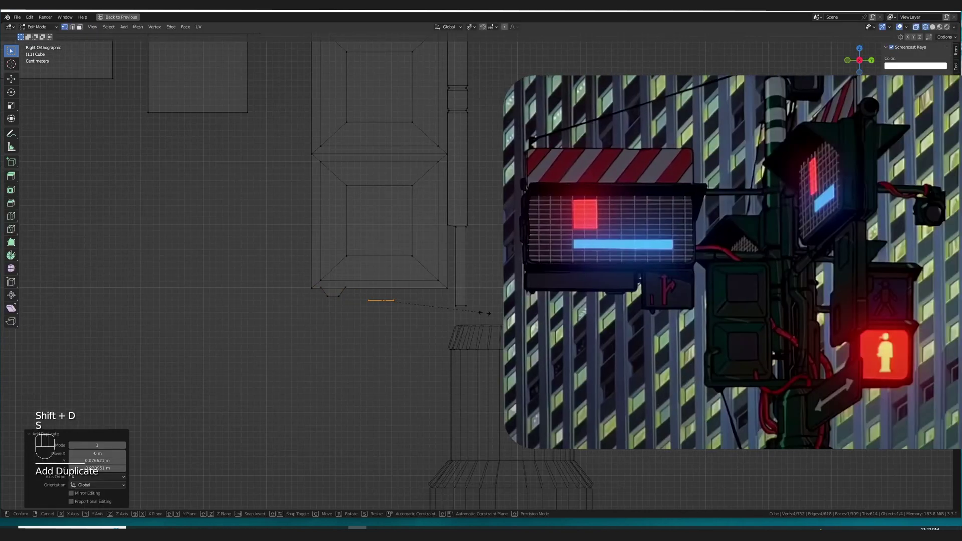
left_click(503, 308)
key("g")
left_click(518, 294)
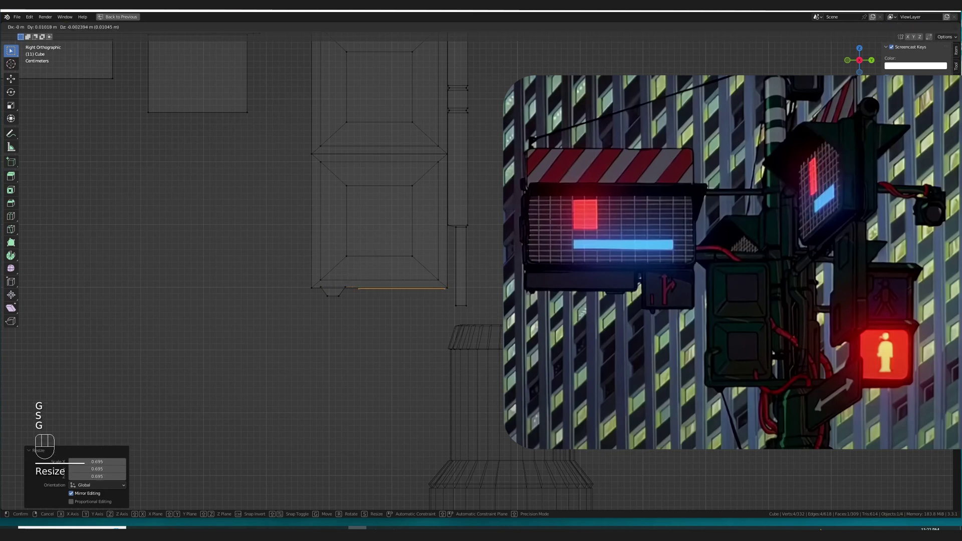
left_click(533, 298)
Extrude the duplicated piece downward and narrow its lower end along the X axis.
middle_click_drag(539, 306, 652, 322)
key("e")
left_click(651, 331)
key("s")
key("x")
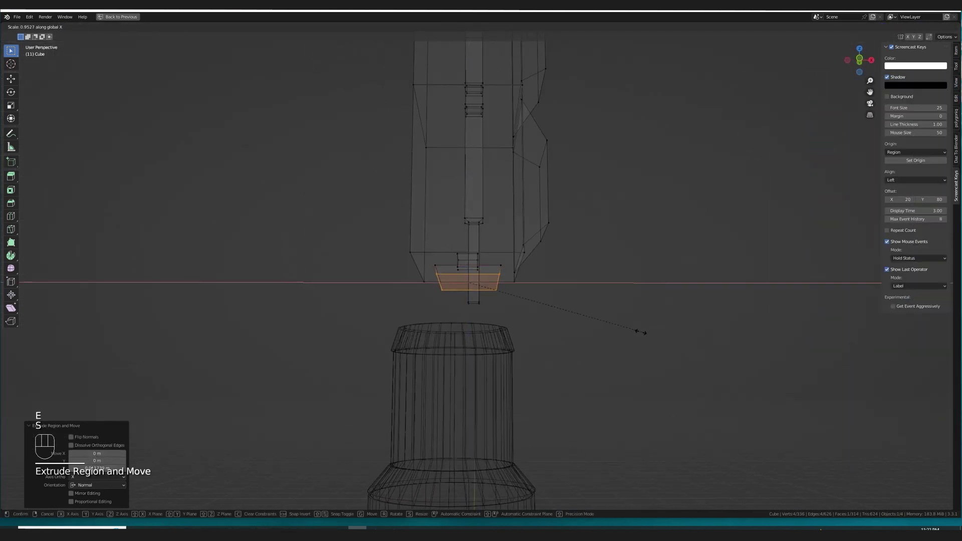
left_click(516, 316)
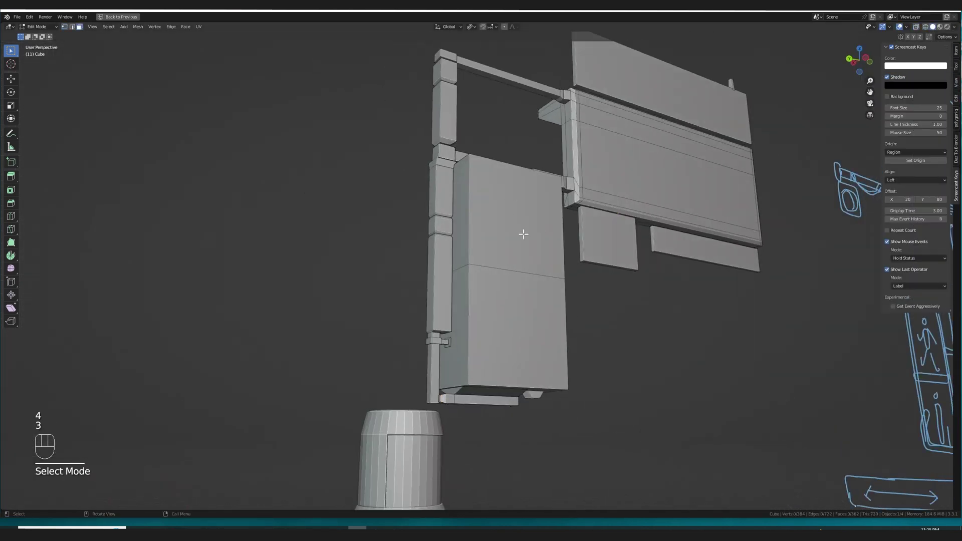
Inset both front faces of the signal housing individually by about 0.0135 m and extrude them inward about 0.016 m.
left_click(524, 234)
left_click(526, 315, "shift")
middle_click_drag(660, 327, 685, 318)
key("i")
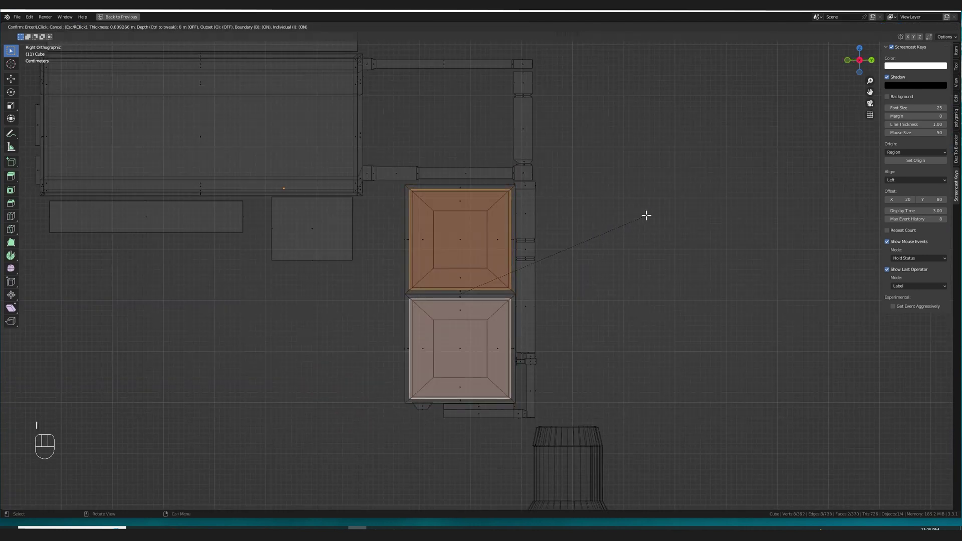
left_click(655, 220)
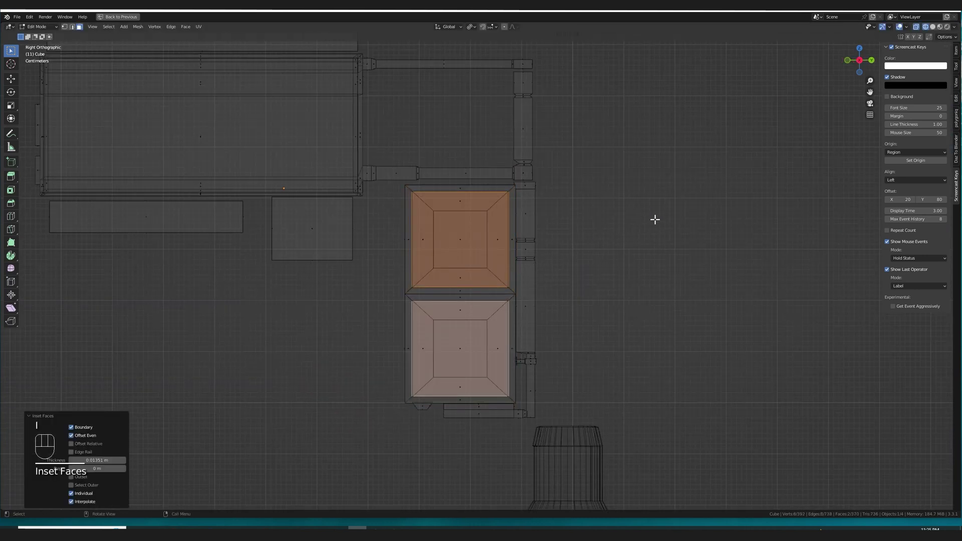
mouse_move(655, 220)
middle_mouse_down()
mouse_move(646, 272)
mouse_move(795, 279)
mouse_move(645, 290)
middle_mouse_up()
key("alt+z")
key("e")
left_click(634, 293)
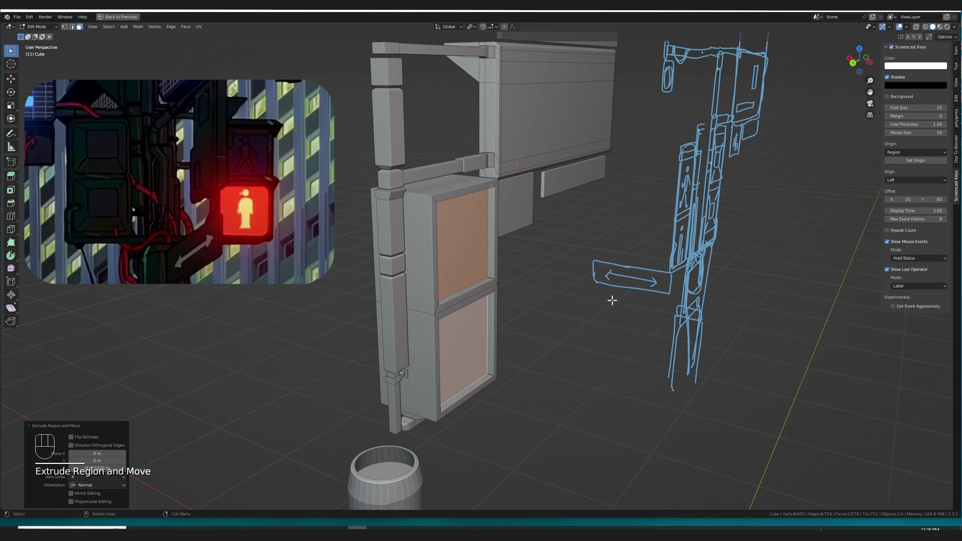
Add a horizontal loop cut around the upper half of the signal housing and slide it close to the top.
middle_click_drag(537, 305, 515, 284)
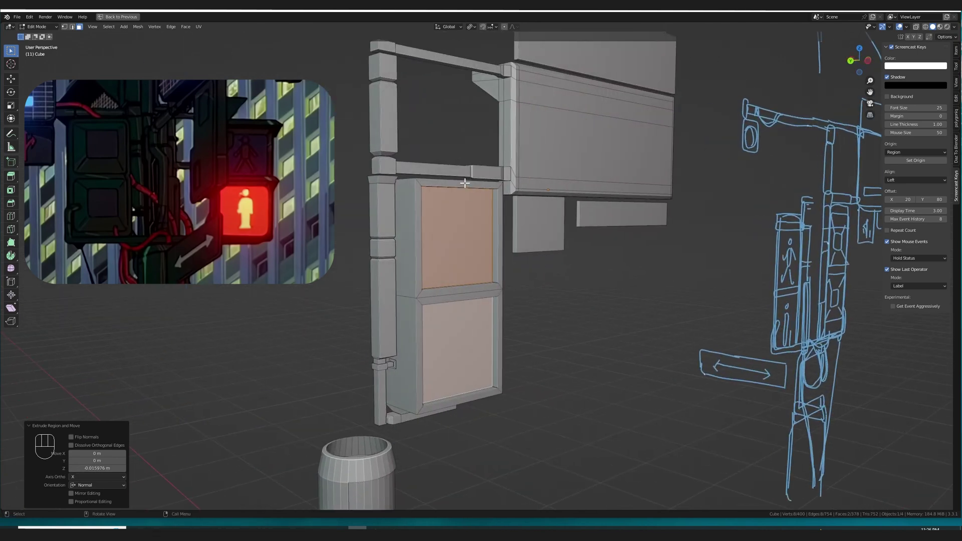
key("3")
left_click(465, 183)
middle_click_drag(465, 183, 434, 213)
key("ctrl+r")
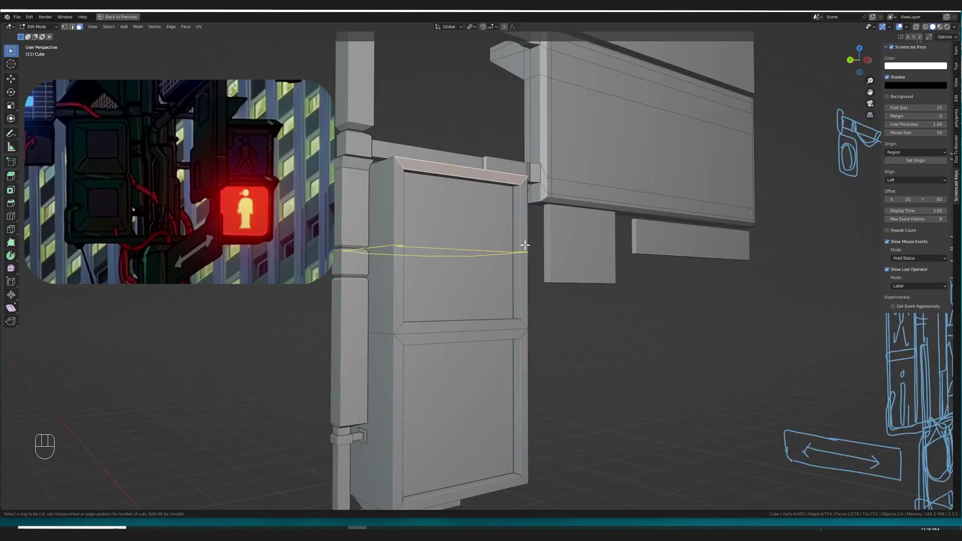
left_click(524, 246)
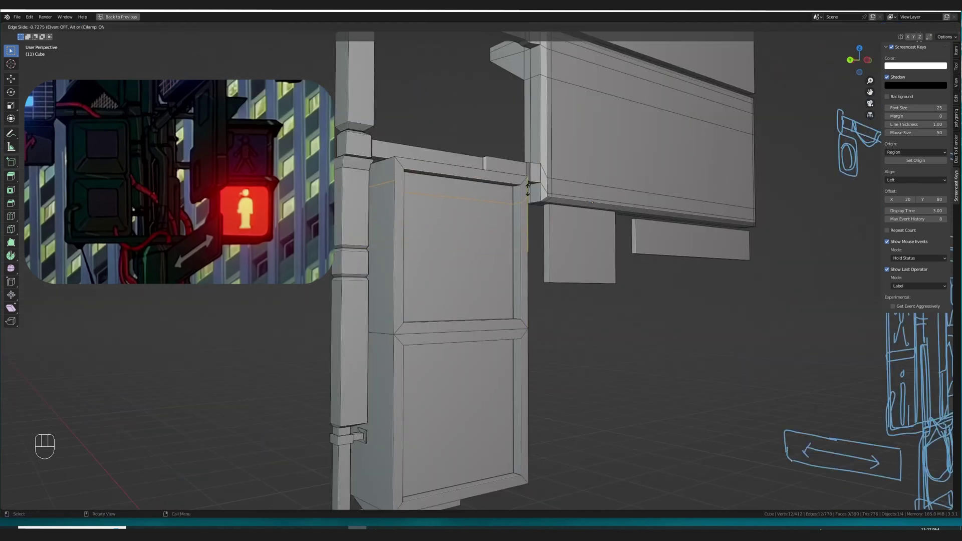
left_click(432, 179)
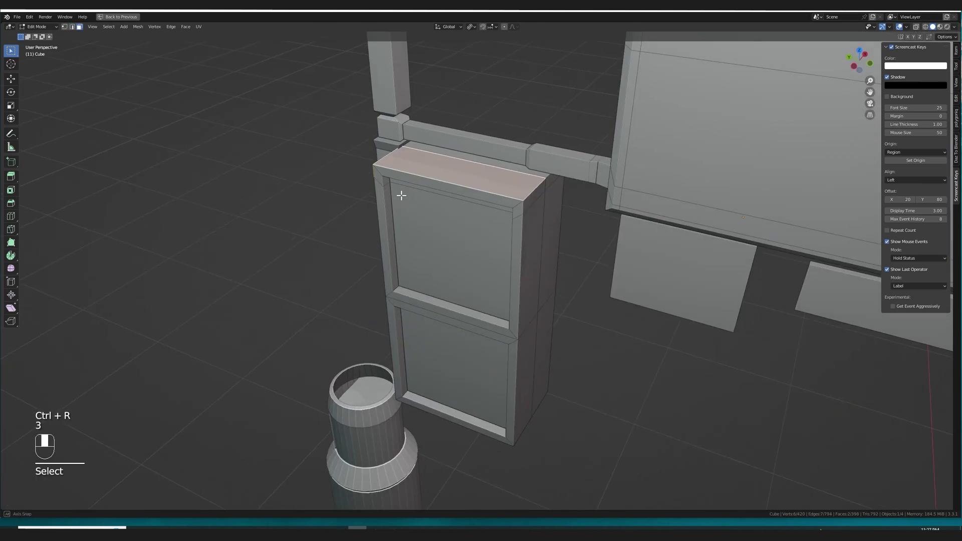
Duplicate the housing's top and upper side faces in place and extrude them along normals by about 0.0033 m with even offset.
left_click(526, 193, "shift")
middle_click_drag(509, 266, 578, 234)
key("shift+d")
right_click(544, 242)
key("alt+e")
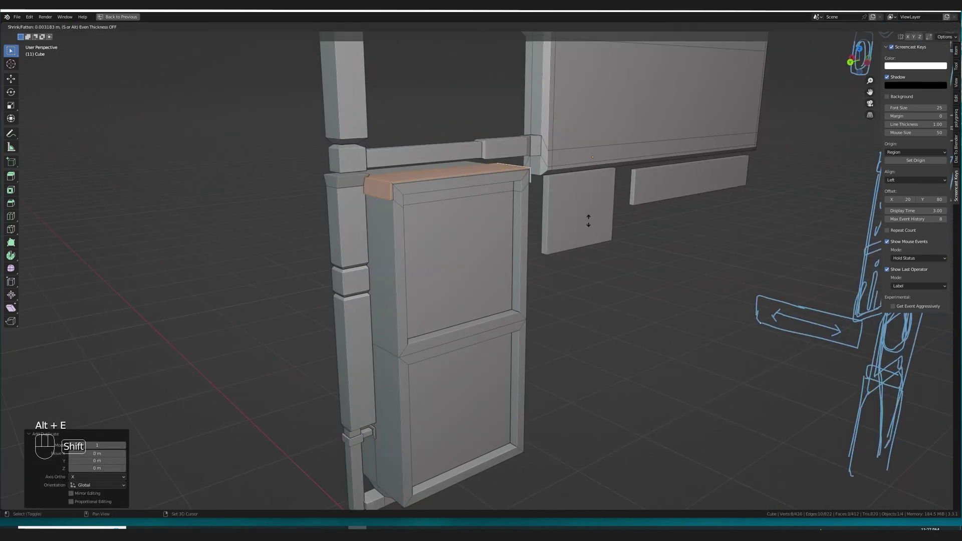
left_click(589, 220)
left_click(75, 487)
Select the whole visor piece and move it about 0.083 m along X to overhang the front of the housing.
middle_click_drag(441, 186, 471, 215)
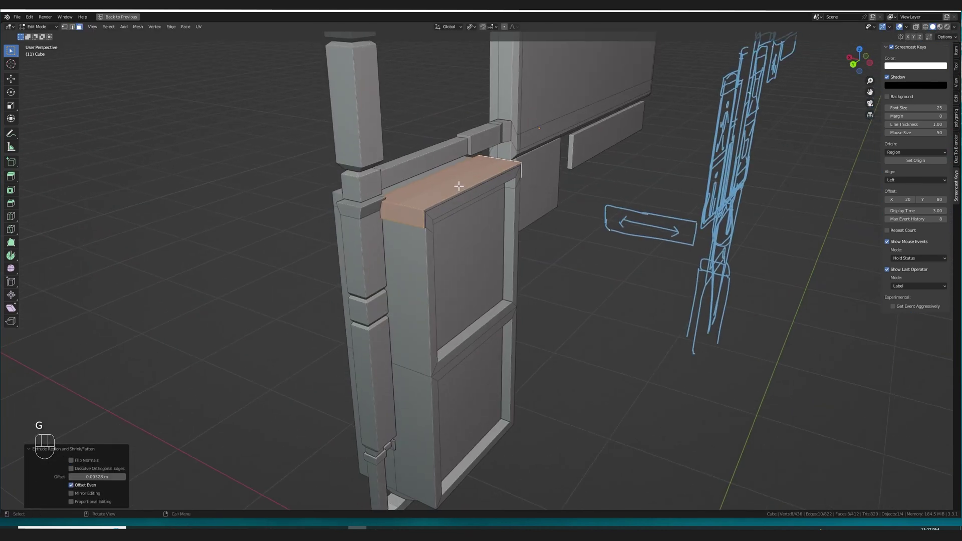
key("ctrl+l")
key("ctrl+z")
key("g")
left_click(526, 229)
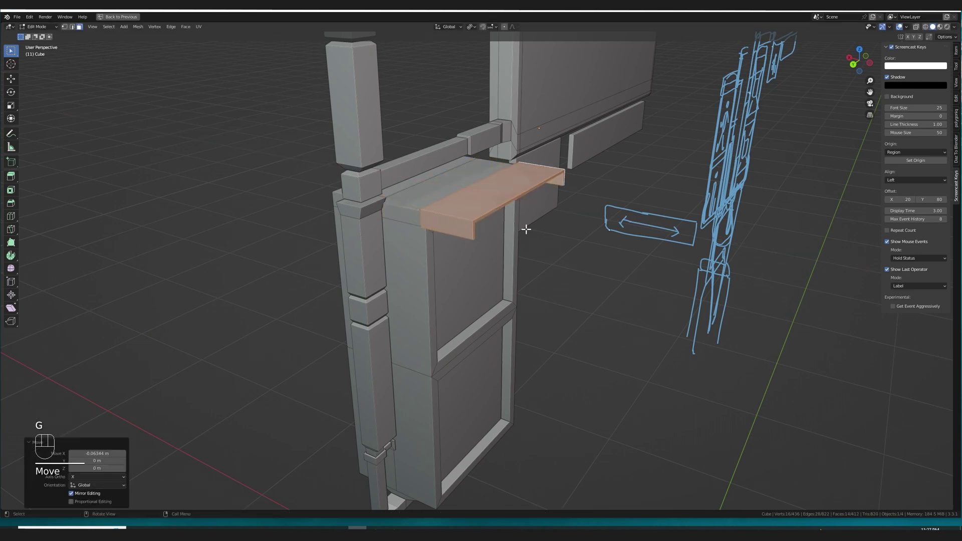
Add a loop cut across the visor and slide it toward the front edge of the housing.
middle_click_drag(526, 229, 484, 200)
key("ctrl+r")
left_click(479, 174)
right_click(479, 174)
key("g")
key("g")
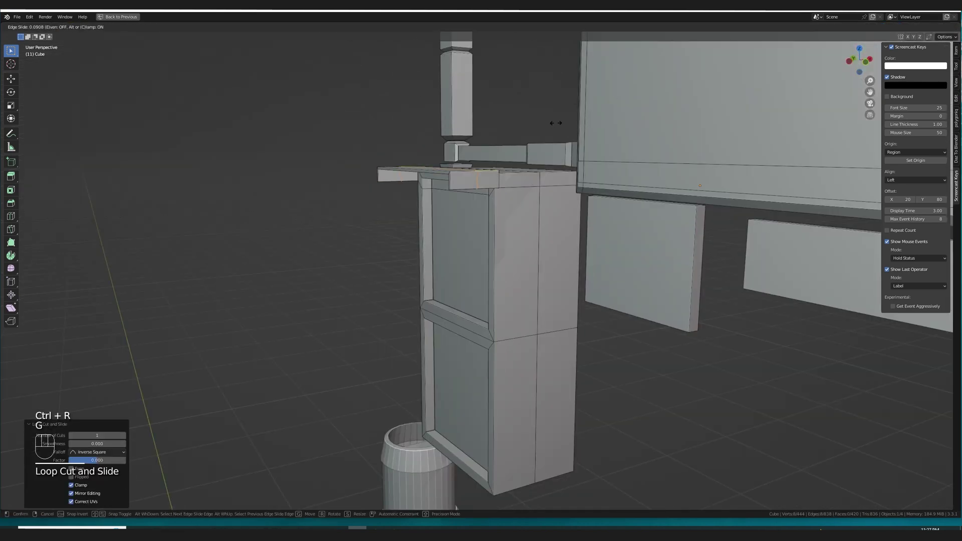
left_click(555, 123)
Shape side supports beneath the visor from its small end faces, adjusting them along the Z axis.
scroll(525, 176, "up", 4)
middle_click_drag(525, 176, 552, 60)
key("3")
left_click(552, 66)
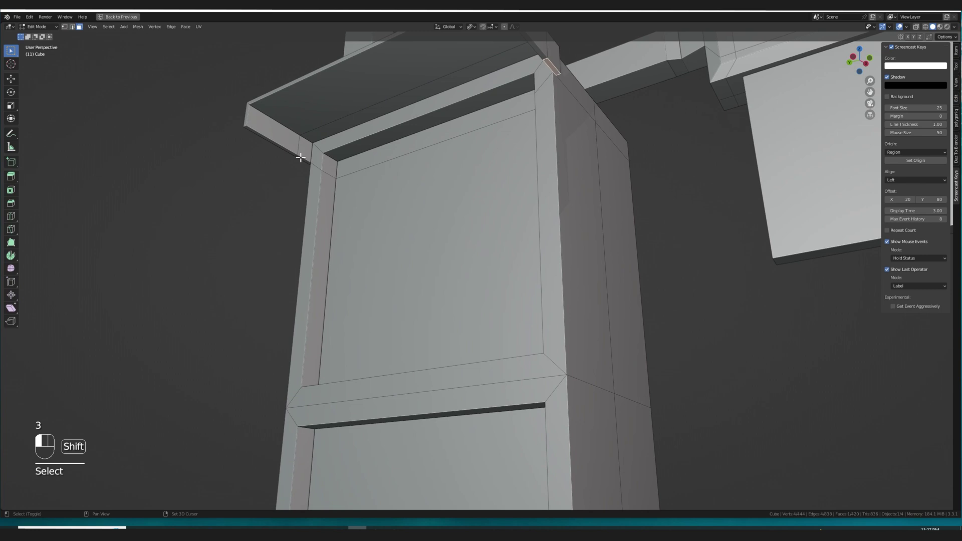
key("g")
key("z")
left_click(460, 200)
middle_click_drag(460, 199, 539, 221)
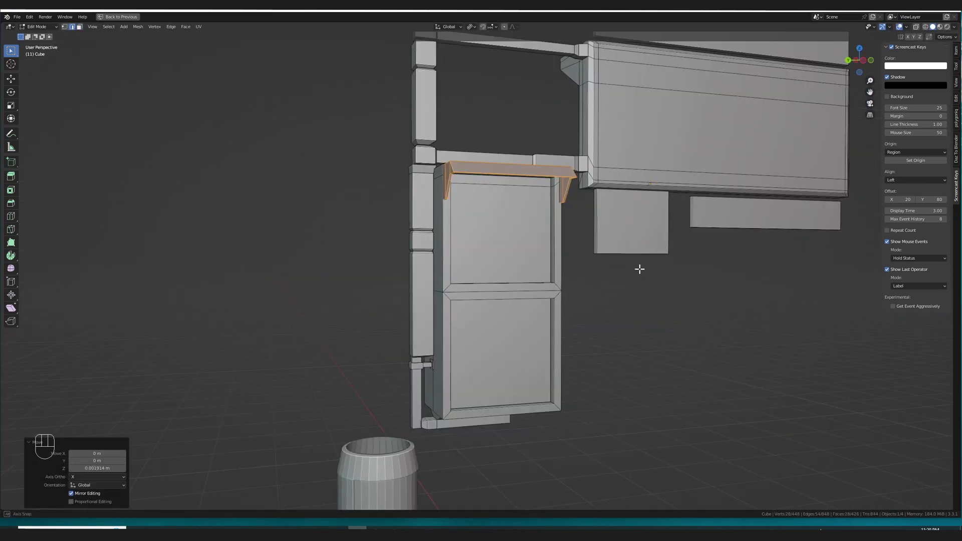
Duplicate the visor with its side supports down along Z to sit above the lower panel.
middle_click_drag(640, 269, 643, 280)
key("shift+d")
key("z")
left_click(641, 387)
Bevel the front fold edges of both visors.
middle_click_drag(642, 388, 563, 309)
scroll(548, 352, "up", 3)
key("2")
left_click(563, 309)
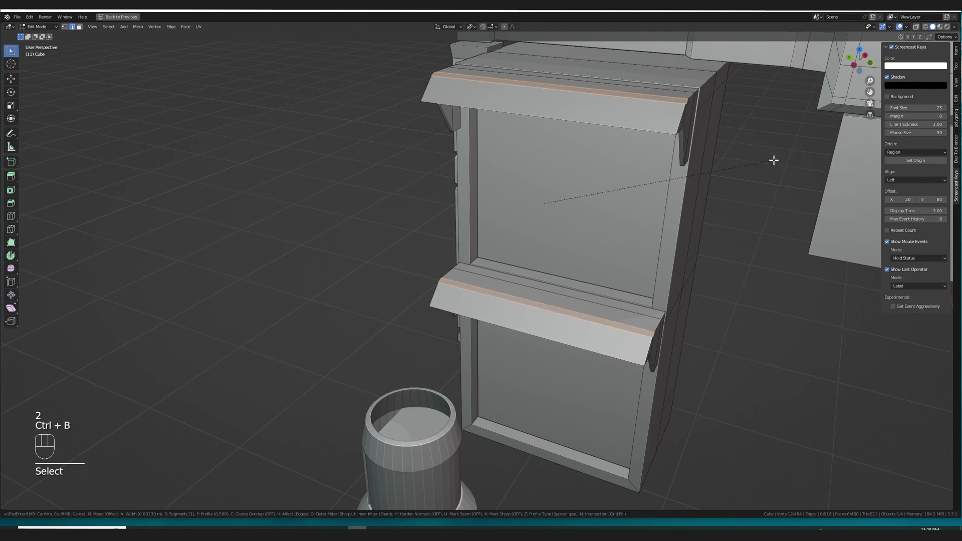
left_click(780, 165)
Bevel the sloped corner edges of both pyramid-shaped signal panels with three segments.
middle_click_drag(781, 165, 672, 408)
left_click(700, 384)
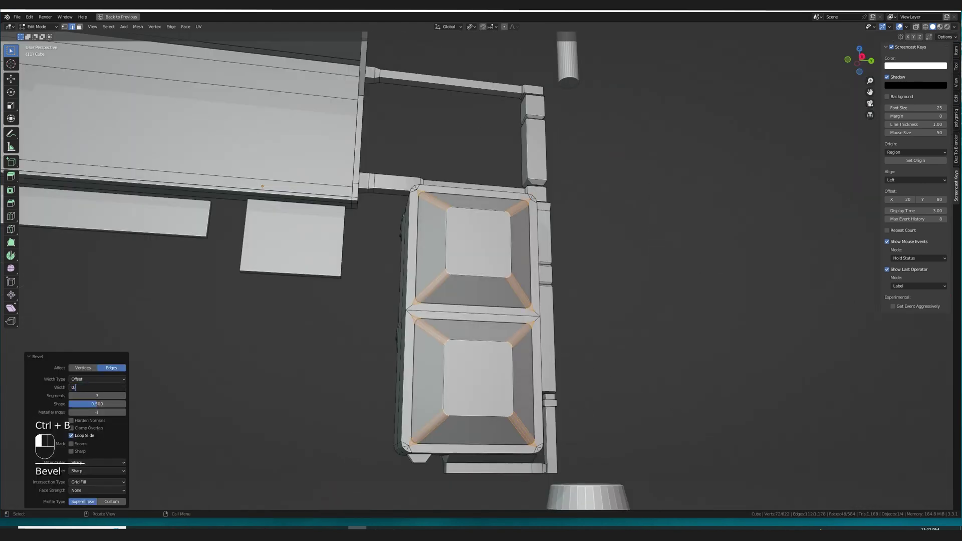
middle_click_drag(464, 321, 471, 327)
key("Tab")
key("Tab")
middle_click_drag(573, 348, 565, 359)
scroll(565, 359, "down", 1)
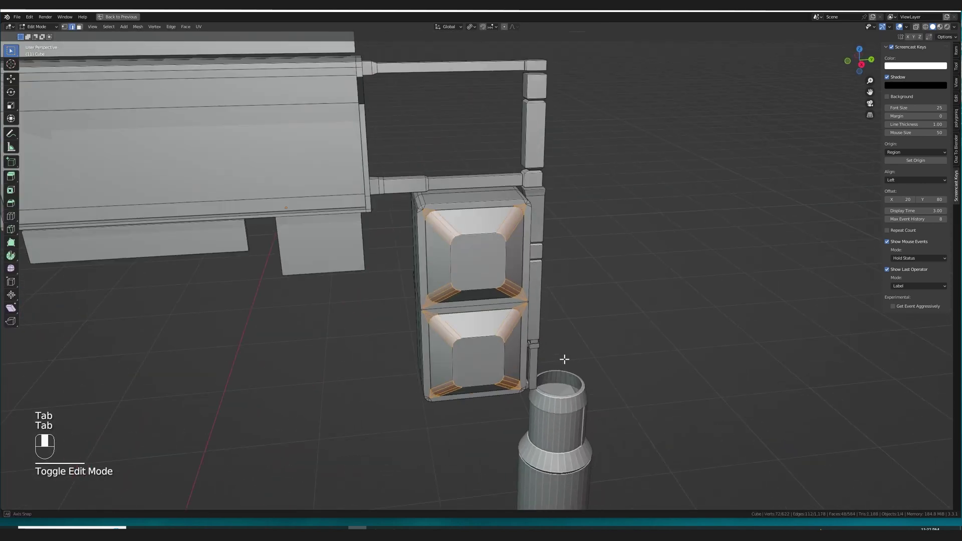
Round the vertical pole sections and the horizontal connecting arms by beveling their long edges.
key("ctrl+b")
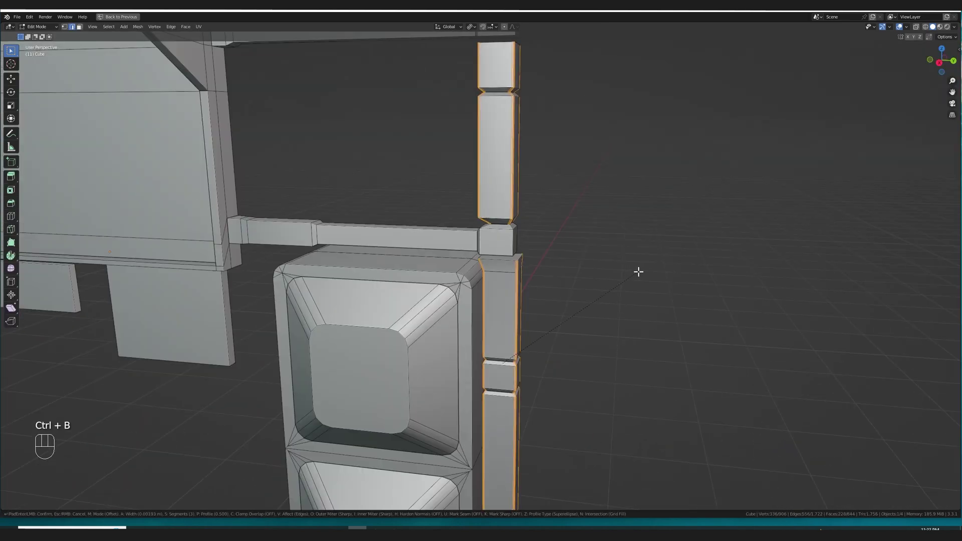
scroll(643, 274, "down", 1)
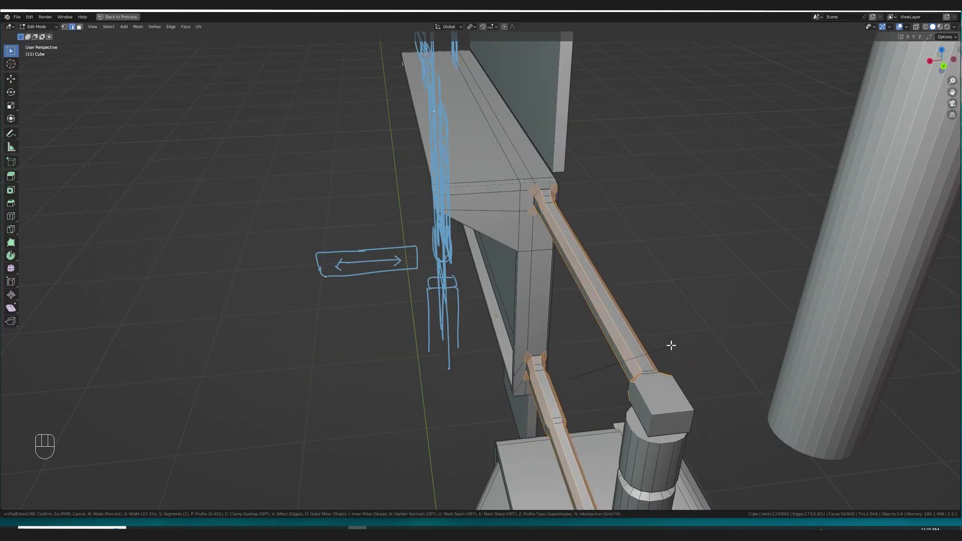
key("Tab")
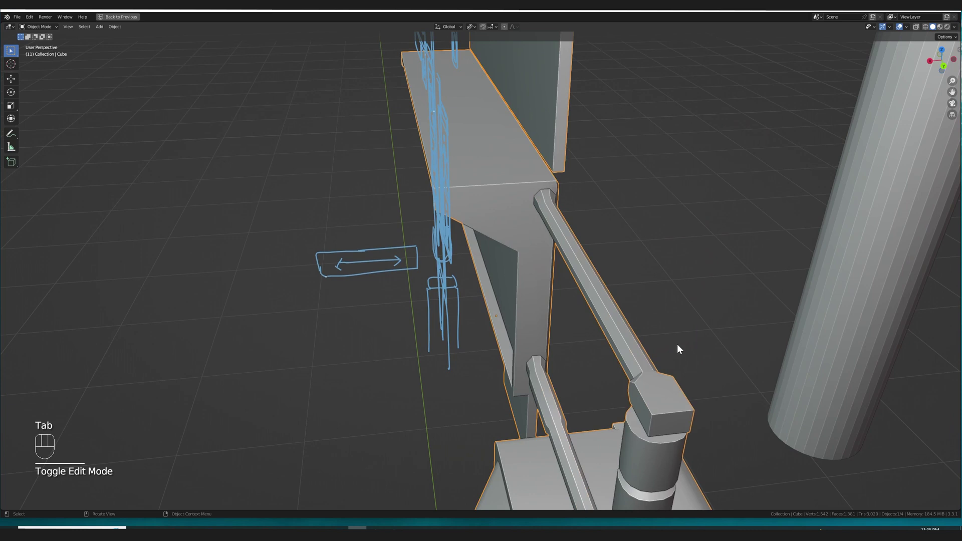
middle_click_drag(678, 344, 544, 363)
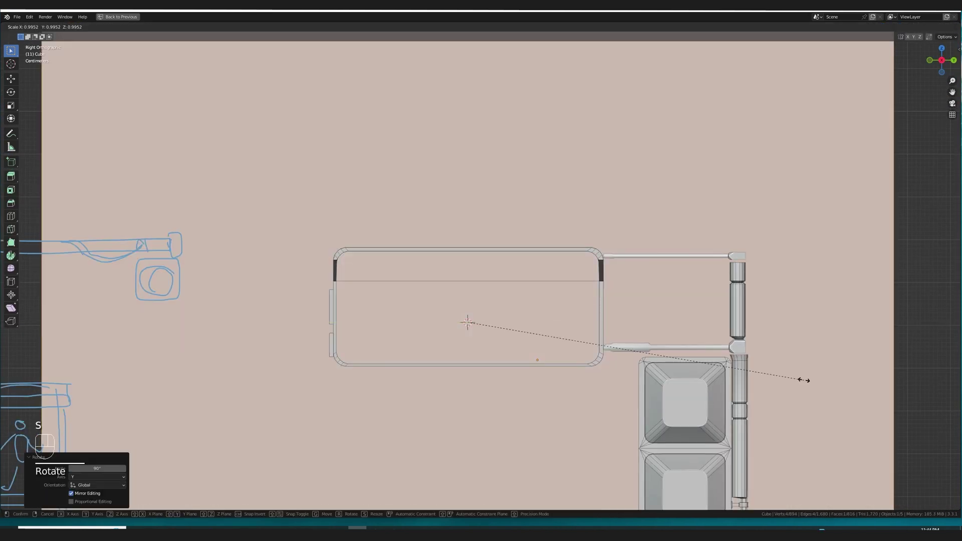
Scale the new plane down to the width of the rectangular sign and move it about 0.032 m up along Z.
key("s")
left_click(532, 316)
key("g")
key("z")
left_click(703, 312)
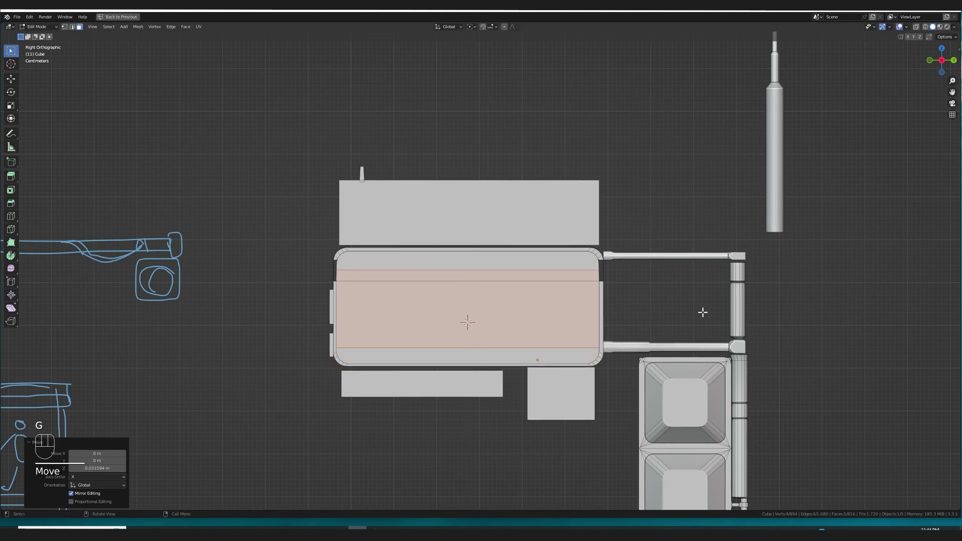
Stretch the plane along Z to cover the sign's height and scale it along Y by 1.021.
left_click(641, 313)
key("g")
key("s")
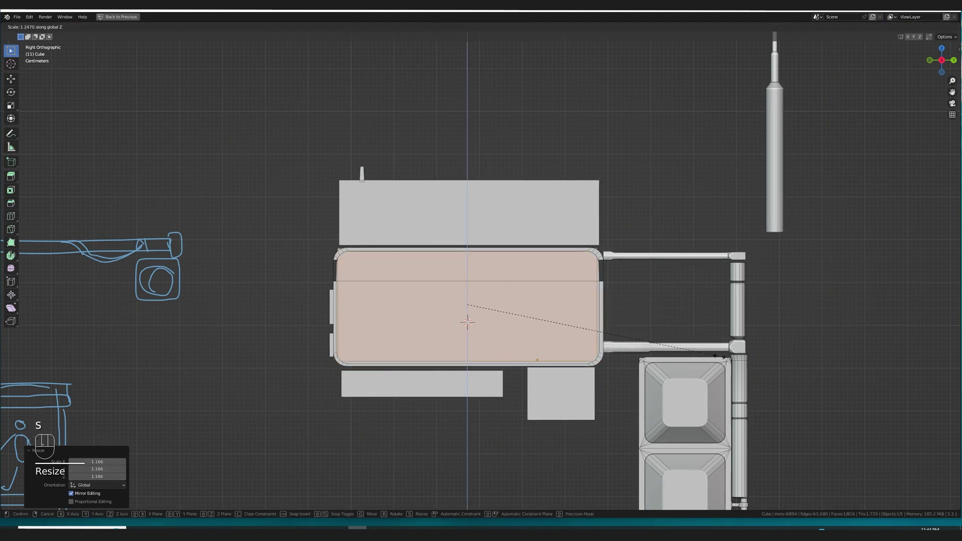
left_click(729, 366)
key("s")
left_click(731, 366)
Move the plane about 0.514 m up along Z, clear of the sign assembly.
key("g")
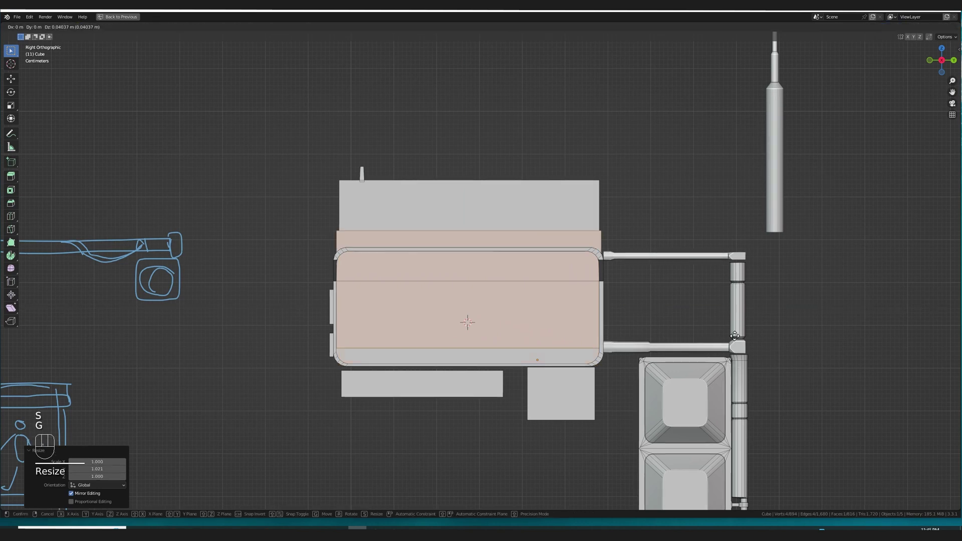
middle_click(711, 213)
left_click(605, 167)
middle_click_drag(603, 169, 615, 284, "shift")
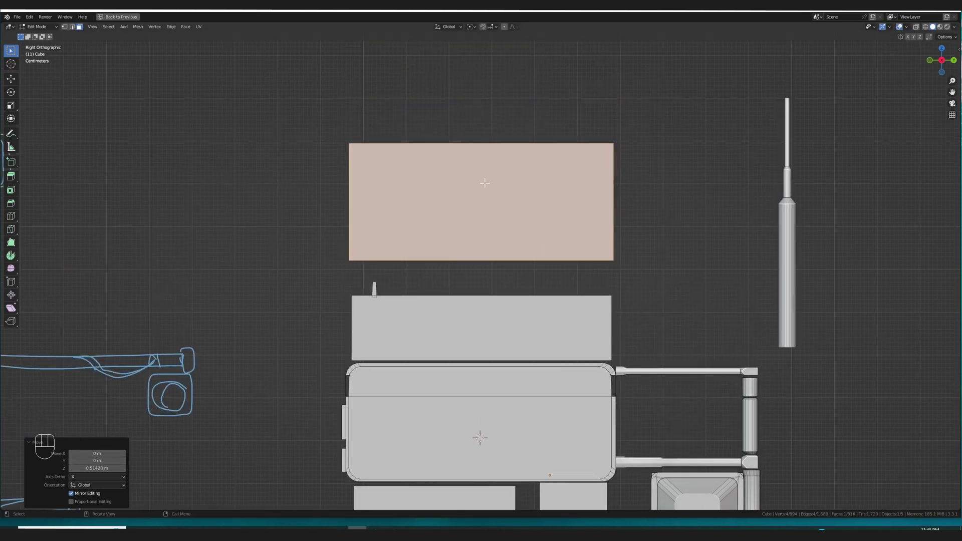
Divide the plane into a grid with 13 vertical and 13 horizontal loop cuts.
left_click(504, 151)
right_click(504, 152)
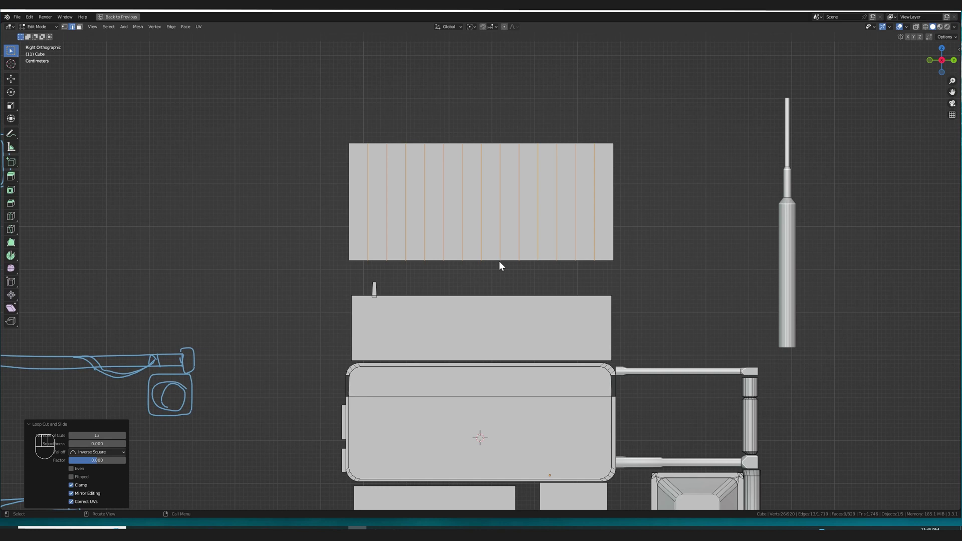
scroll(580, 217, "up", 1)
left_click(580, 216)
right_click(580, 216)
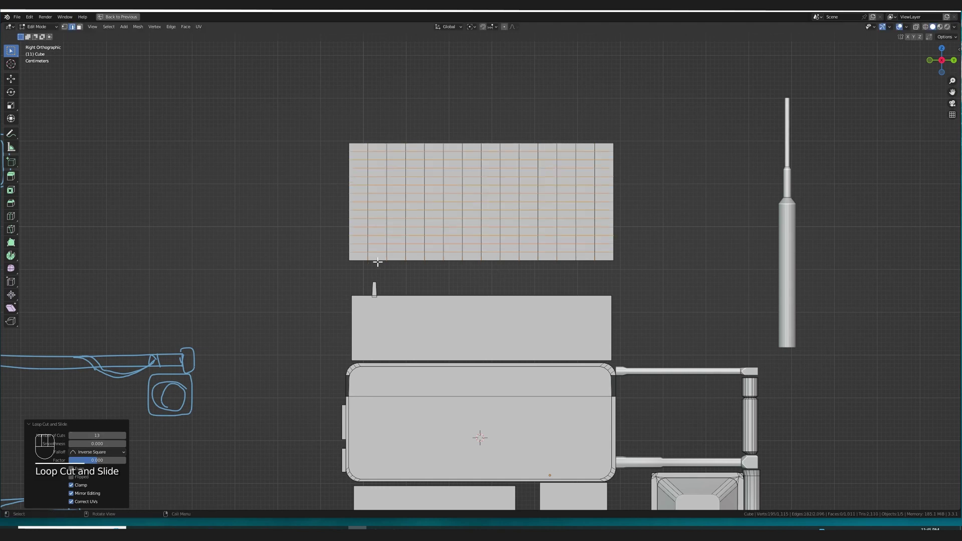
Separate the linked grid plane into its own object and leave it in Object Mode.
key("a")
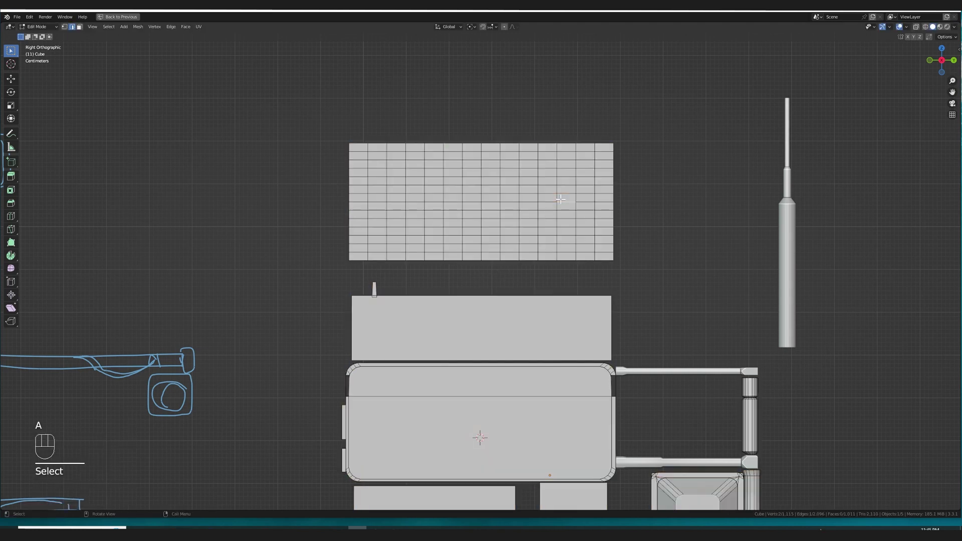
key("l")
key("p")
left_click(562, 200)
key("Tab")
key("Tab")
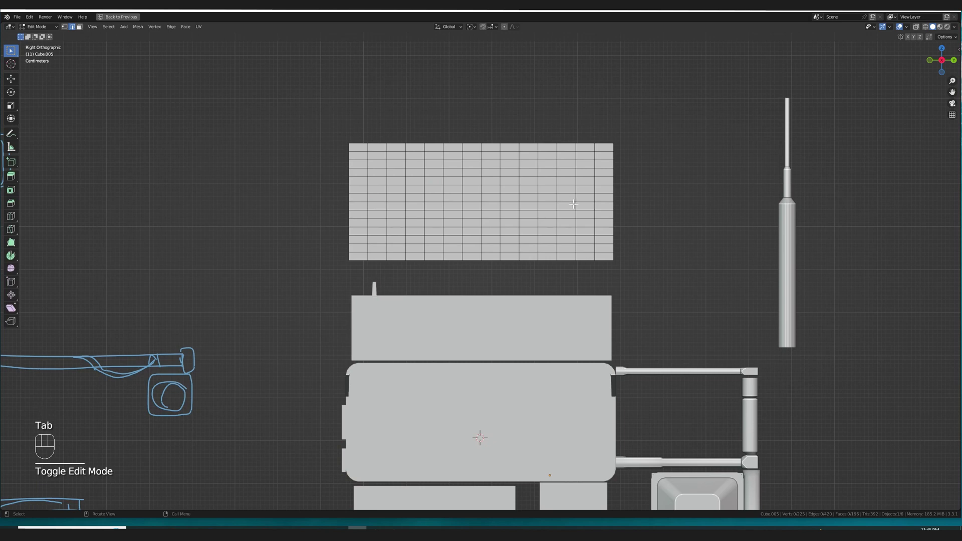
key("Tab")
Apply the grid plane's transform, then add a Wireframe modifier with Boundary enabled and apply it to the mesh.
key("ctrl+alt+space")
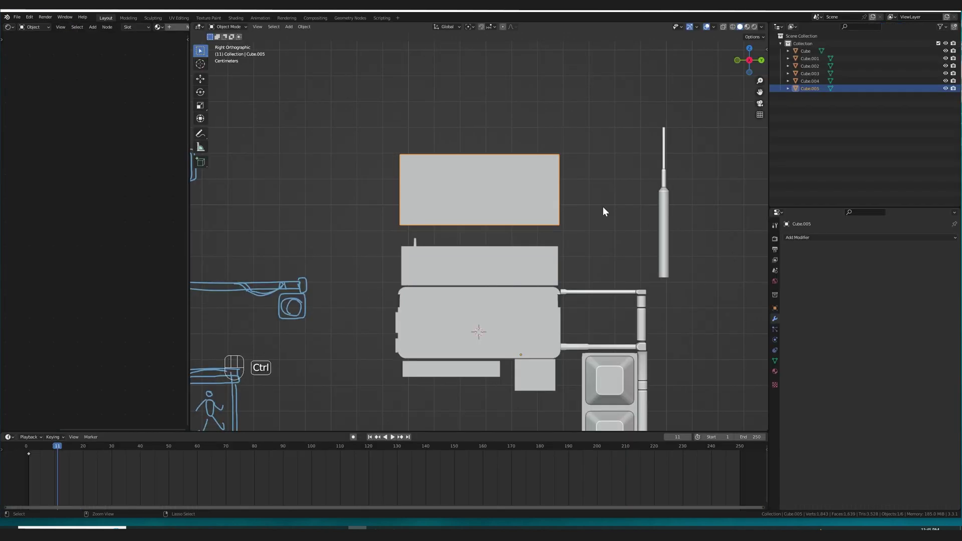
key("ctrl+a")
left_click(604, 206)
left_click(920, 240)
left_click(814, 405)
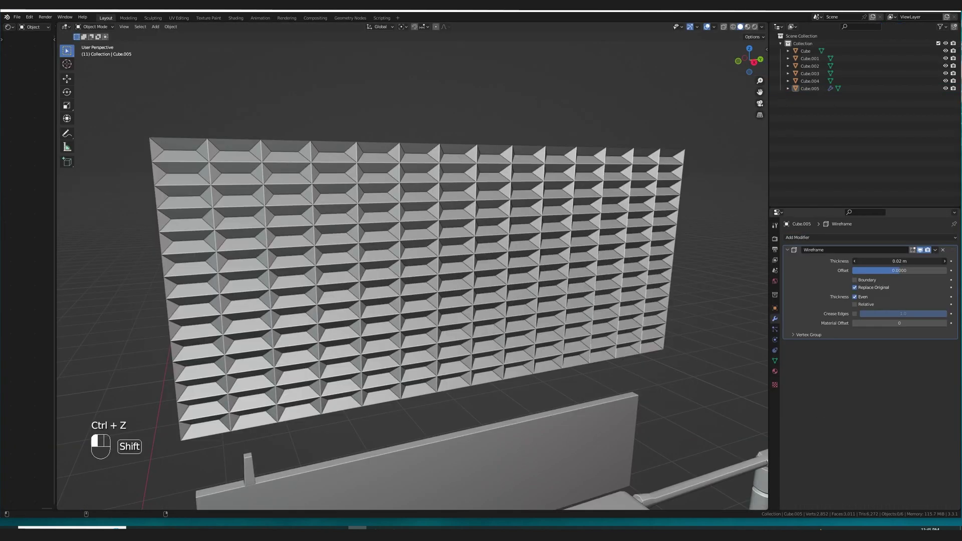
left_click(935, 250)
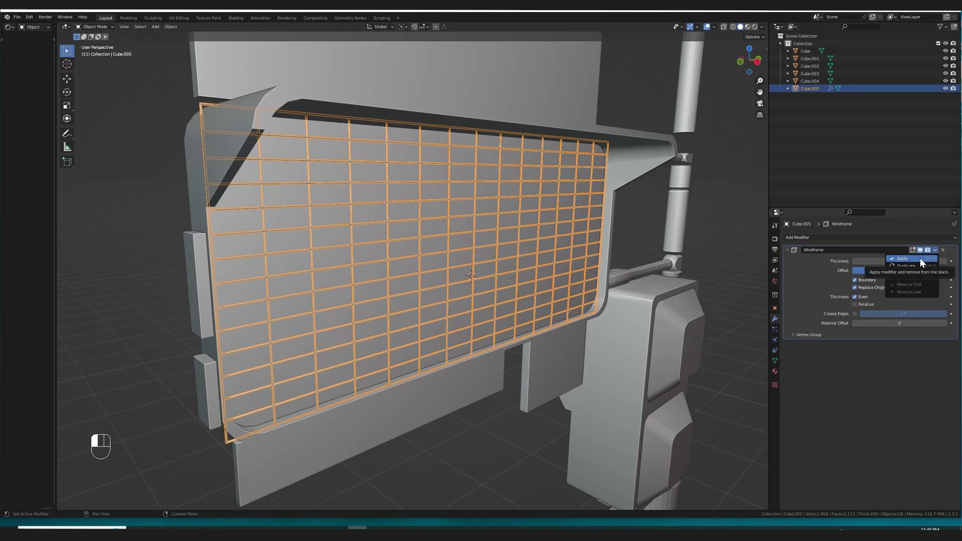
left_click(920, 257)
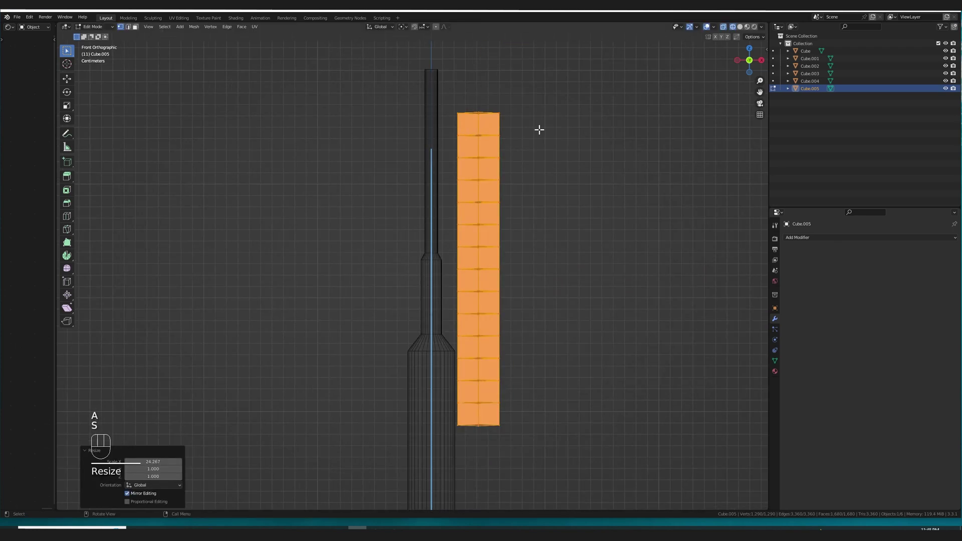
Deselect the centre vertices of the wire grid and bevel its front and back edges with one segment, about 0.0076 m wide.
left_click_drag(539, 131, 460, 174, "shift")
key("x")
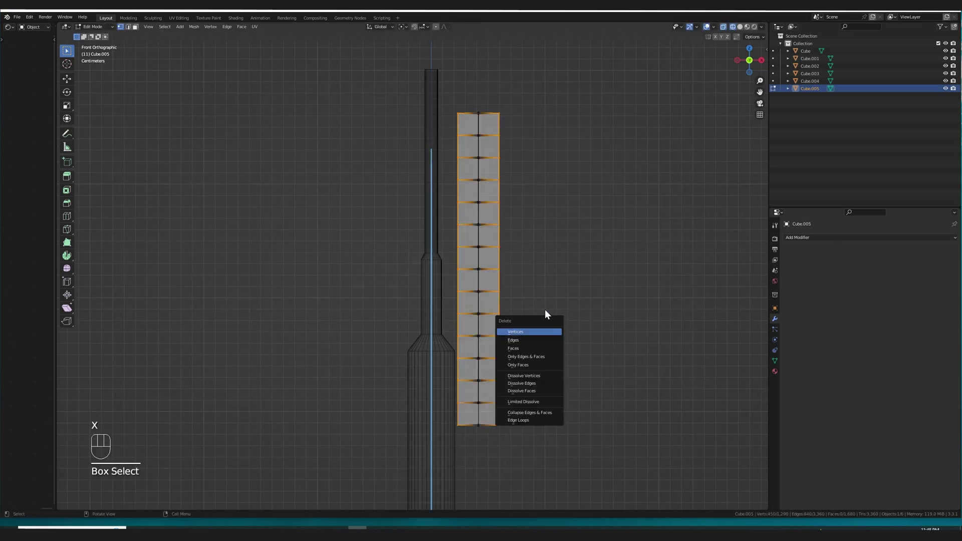
key("z")
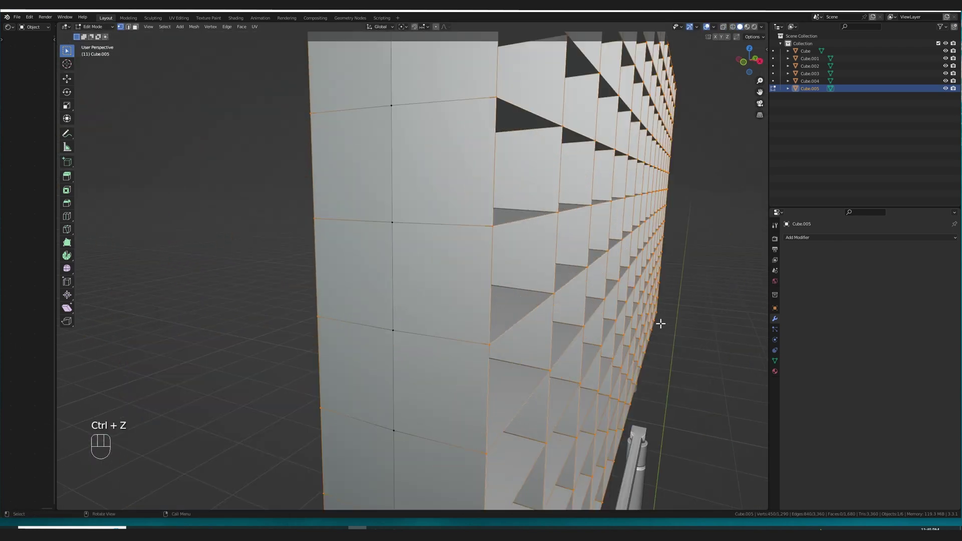
key("ctrl+b")
left_click(670, 333)
scroll(670, 333, "down", 5)
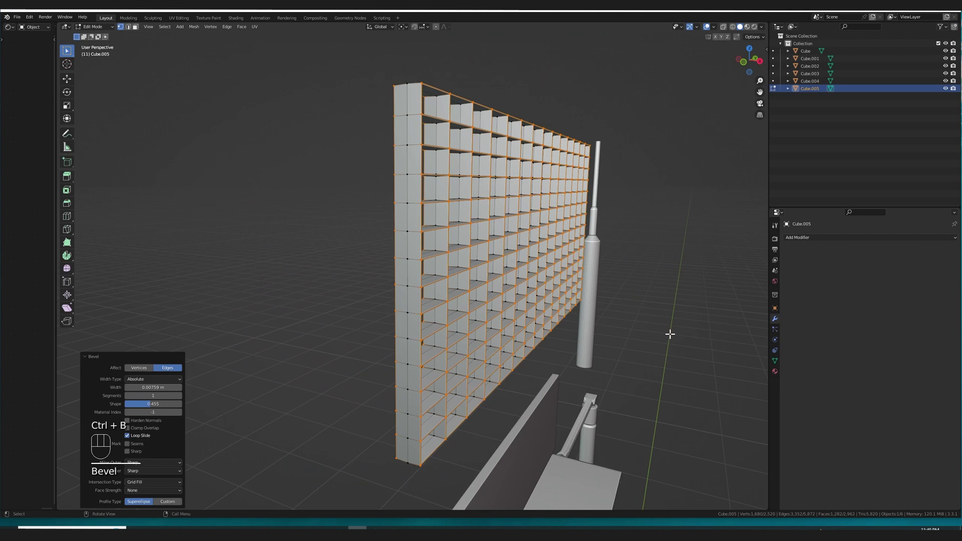
Dissolve the centre edges running through the depth of the grid bars.
middle_click_drag(670, 333, 677, 346)
key("2")
left_click(440, 173, "ctrl+alt")
key("ctrl+x")
middle_click_drag(619, 180, 444, 210)
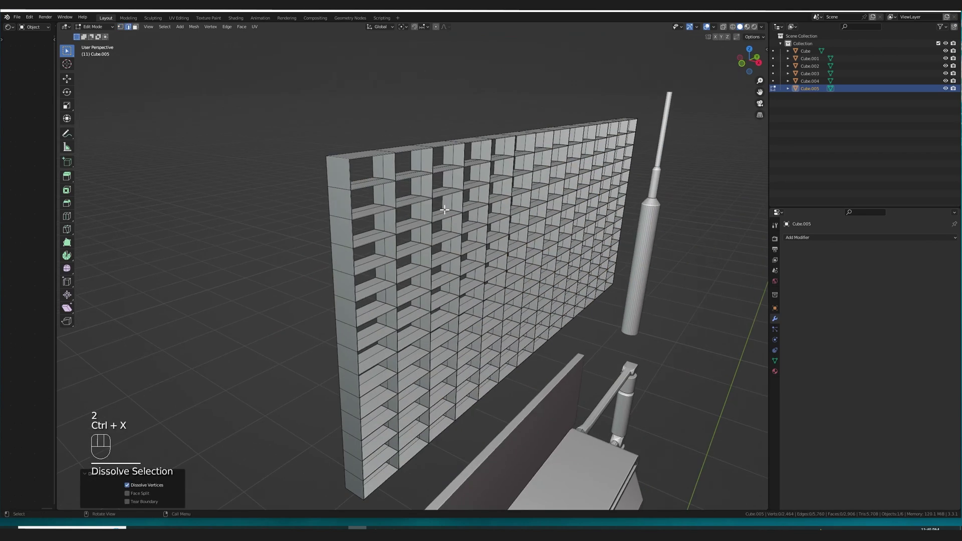
Move the wire grid about 0.579 m down along Z so it lies over the sign's front.
key("ctrl+z")
key("1")
key("g")
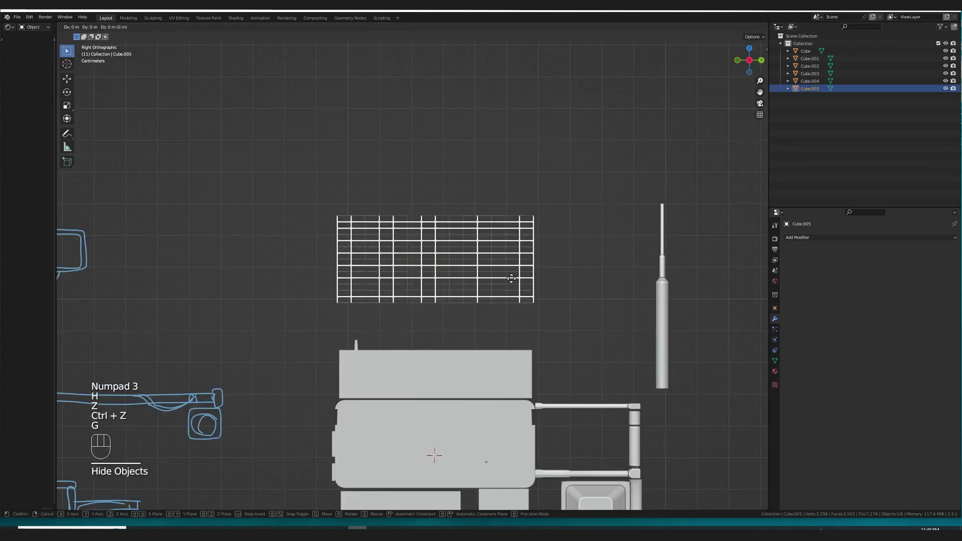
middle_click(511, 289)
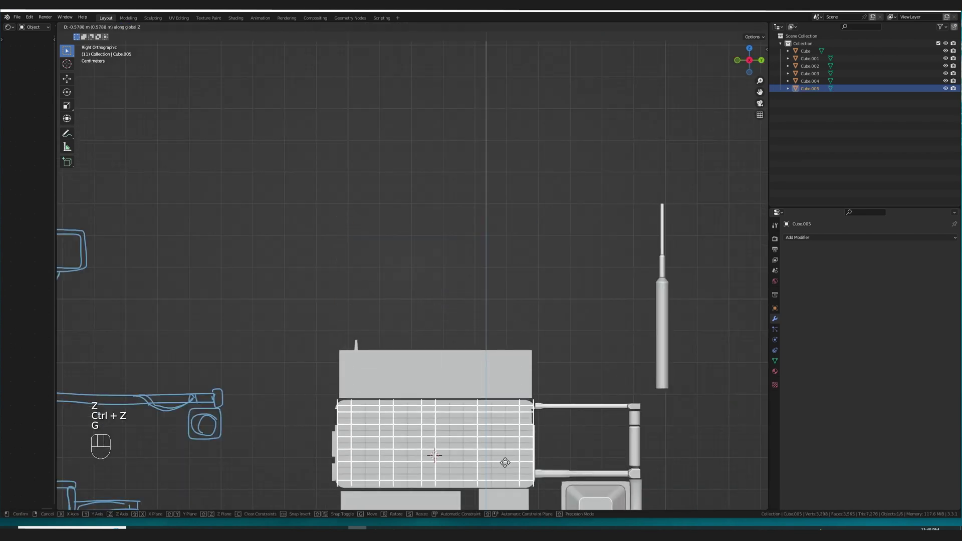
left_click(505, 468)
middle_click_drag(505, 468, 538, 215, "shift")
scroll(537, 214, "up", 2)
Move the wire grid's corner vertices inward to follow the sign housing's rounded corners.
key("ctrl+z")
key("KP_3")
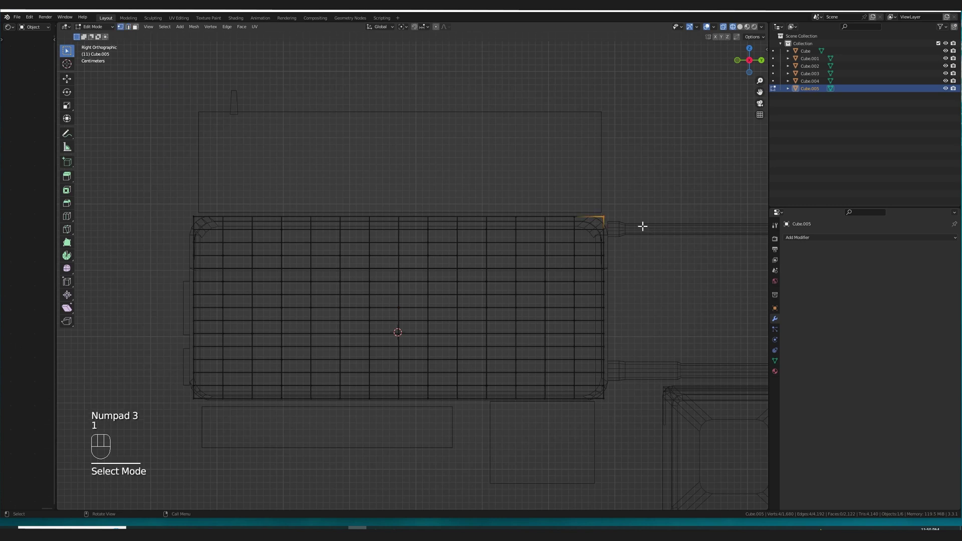
left_click(627, 232)
left_click_drag(613, 393, 594, 407)
key("g")
left_click(620, 402)
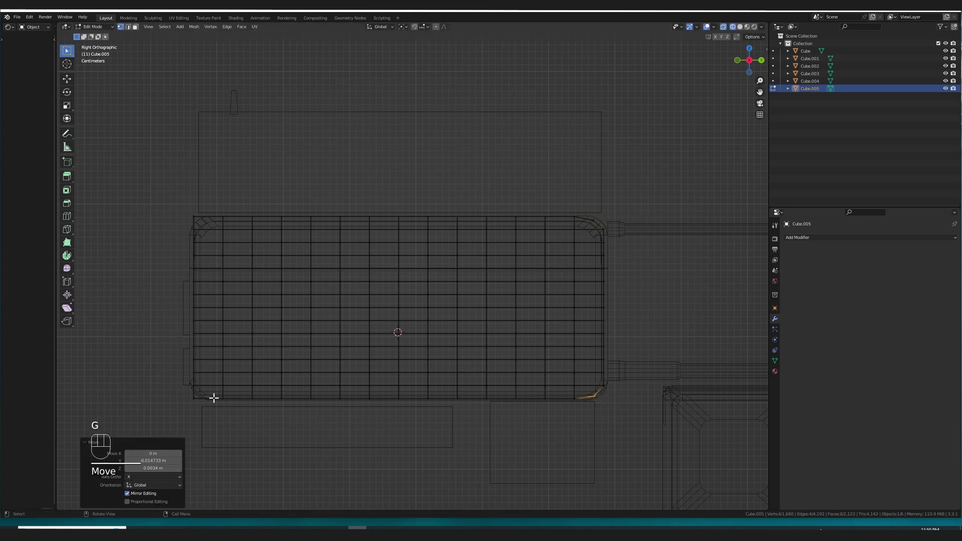
left_click_drag(203, 393, 169, 412)
key("g")
left_click(301, 408)
left_click_drag(208, 206, 186, 227)
key("g")
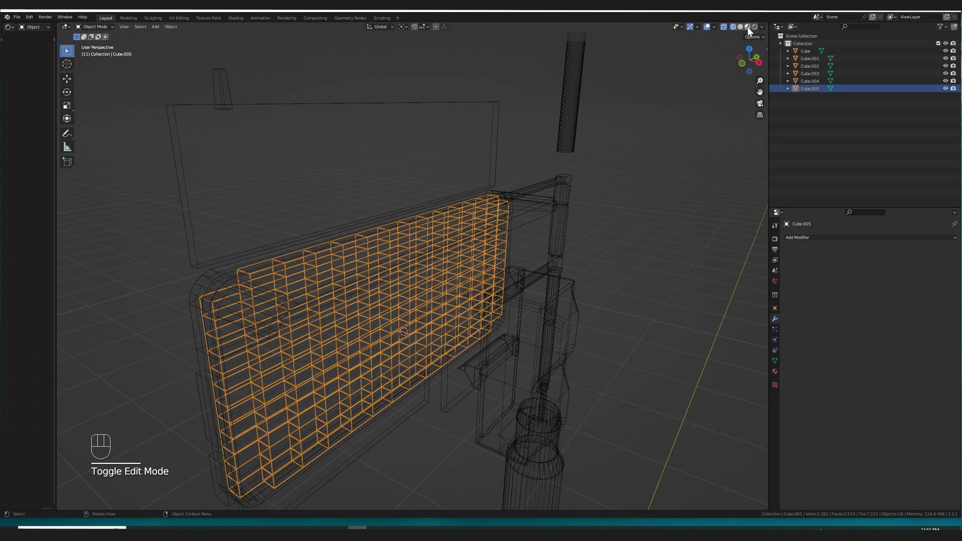
Return to solid shading and inset the front faces of the two rounded plates below the sign.
left_click(748, 27)
left_click(740, 27)
middle_click_drag(642, 152, 544, 299)
key("i")
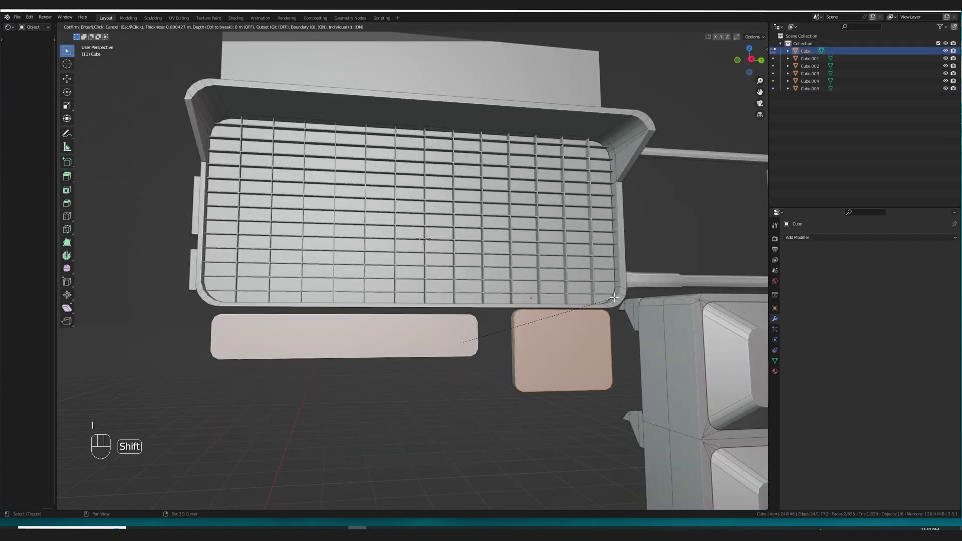
left_click(596, 307)
middle_click_drag(596, 307, 542, 362)
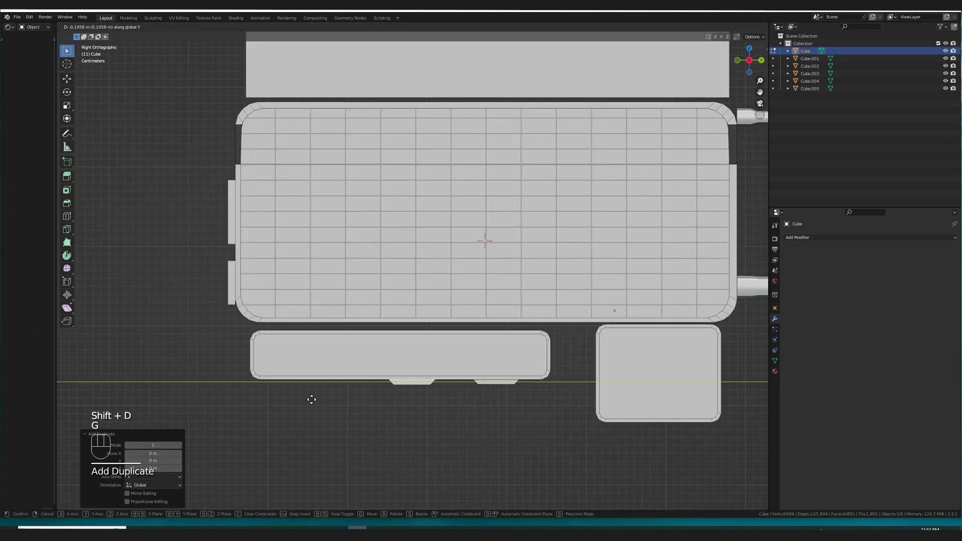
Move the duplicated tab under the long lower plate about 0.256 m along negative Y, near the plate's far end.
key("g")
left_click(432, 399)
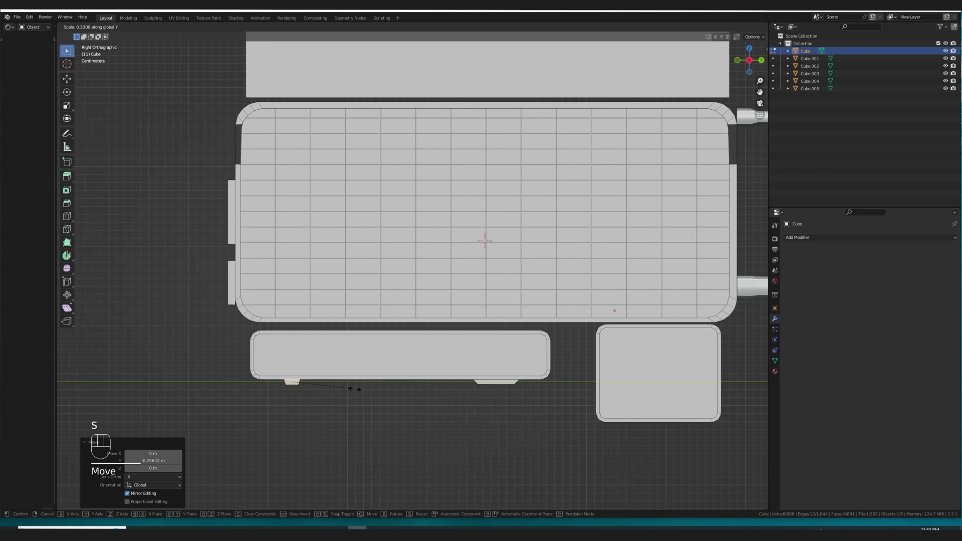
Shift the end of the small connector between the lower plates and bevel its middle edge loop with two segments to curve it.
key("l")
key("g")
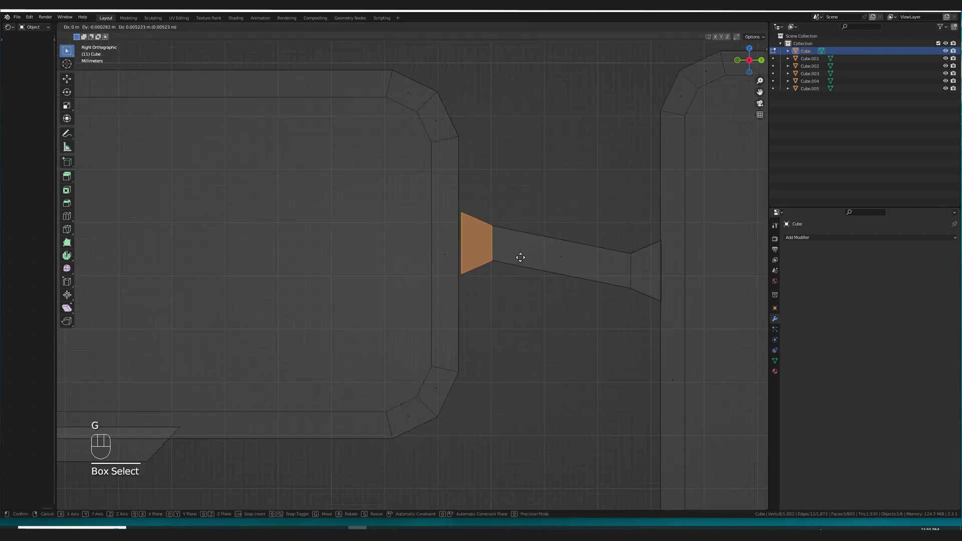
key("ctrl+b")
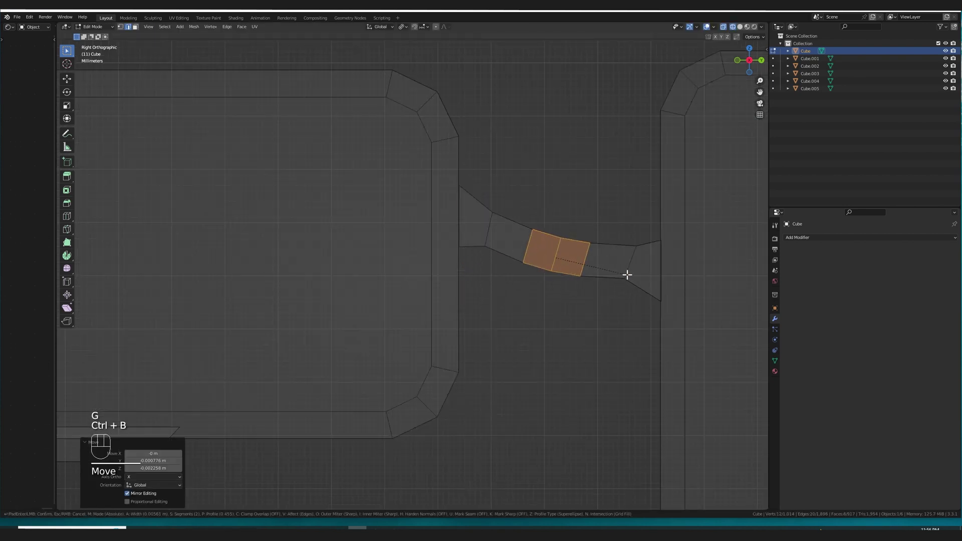
left_click(630, 277)
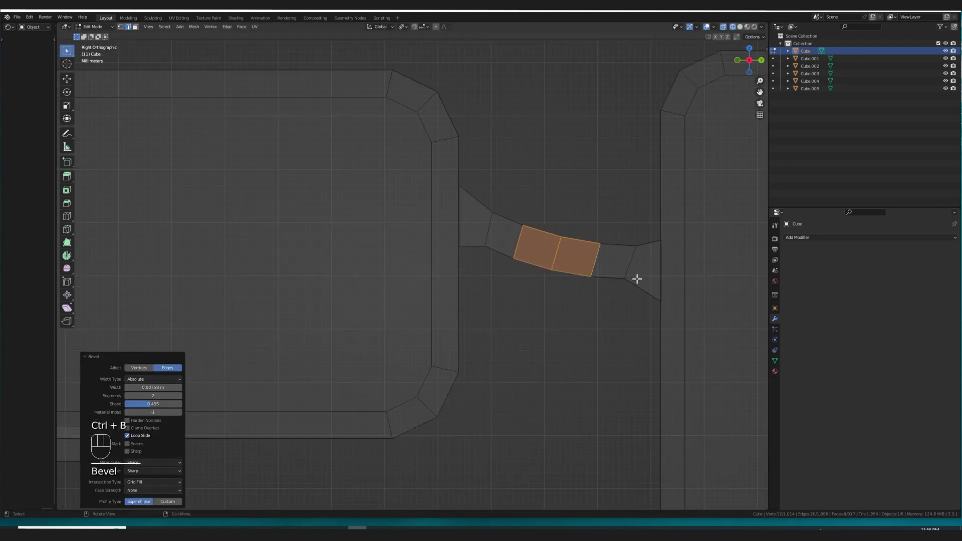
Bevel the connector's lengthwise edges and move its ends to meet the two lower plates.
middle_click_drag(636, 279, 520, 256)
key("3")
key("ctrl+b")
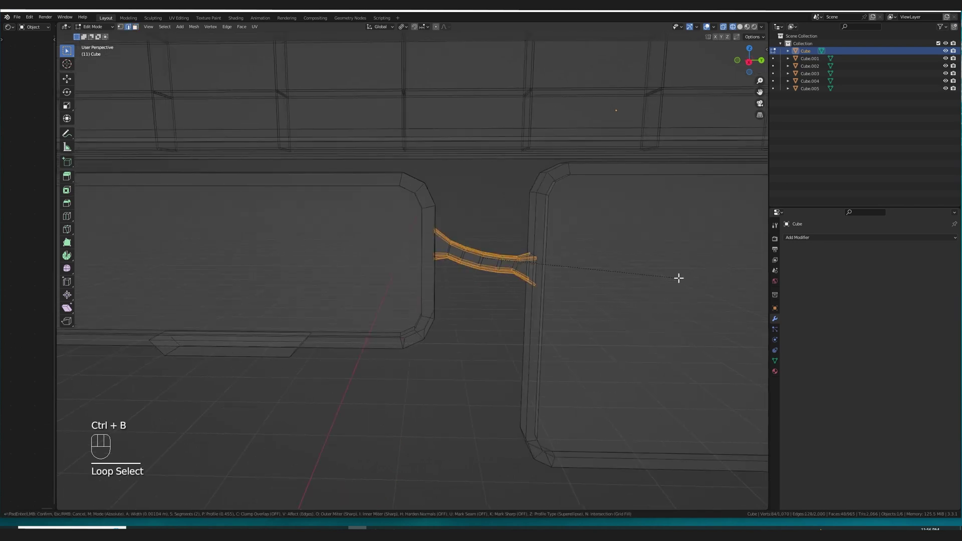
key("KP_3")
key("g")
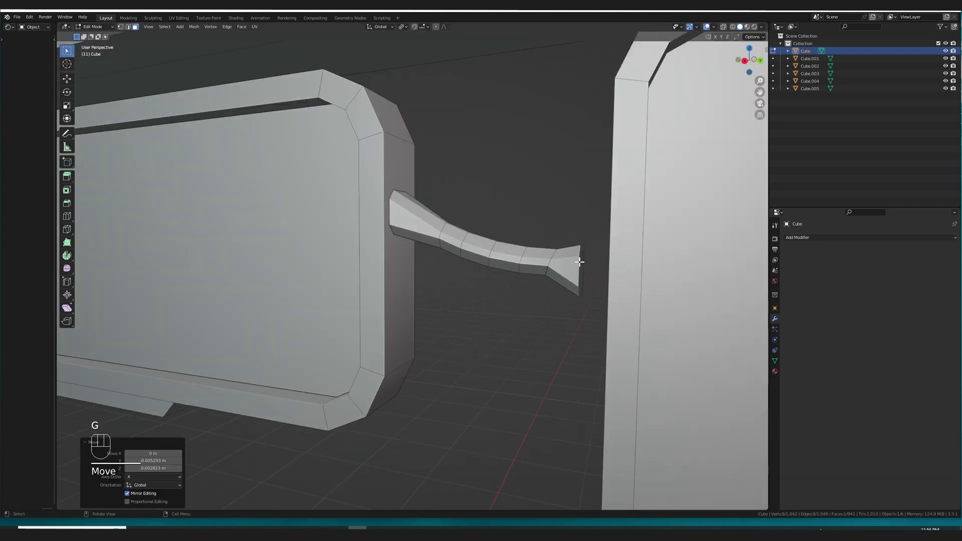
key("KP_3")
key("g")
left_click(528, 265)
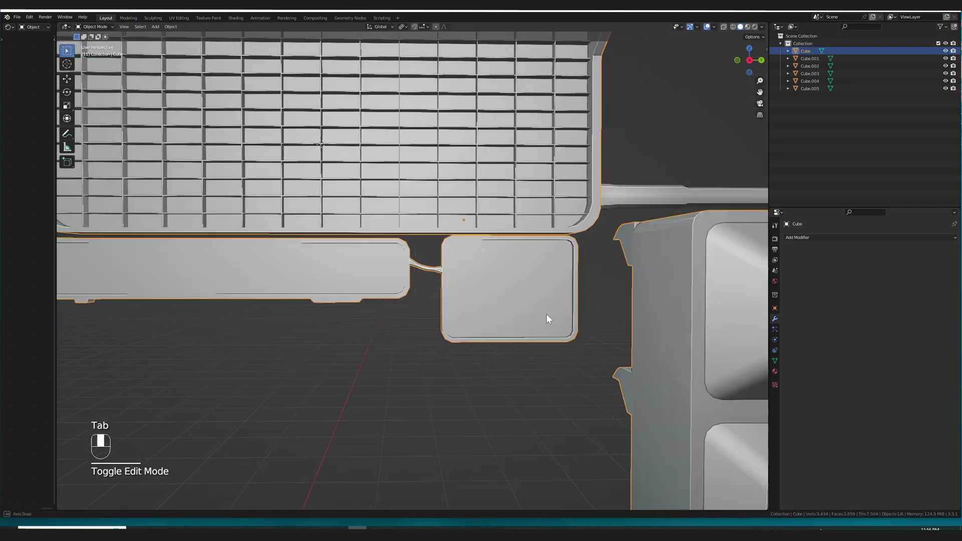
middle_click_drag(546, 313, 522, 330)
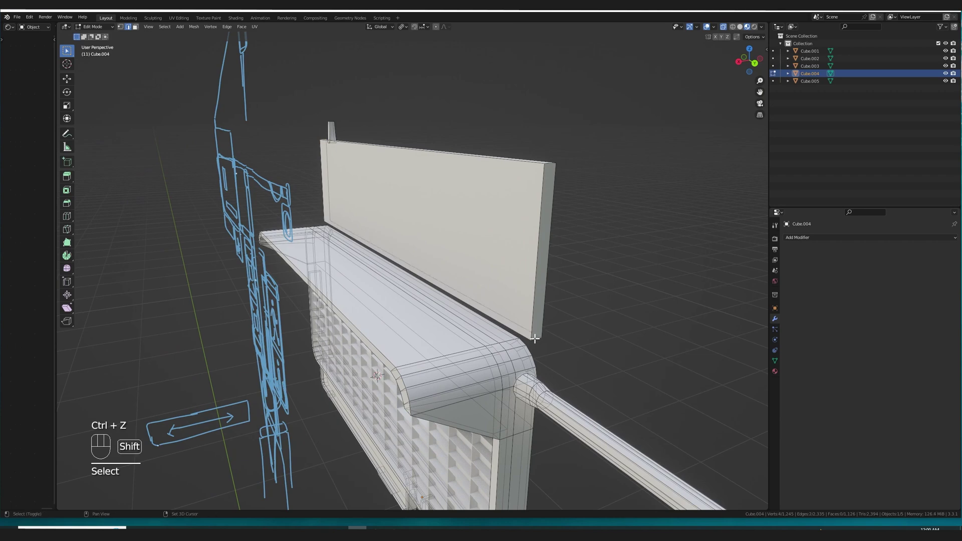
Bevel the corner edges of the panel above the sign to round its outline.
mouse_move(534, 339)
middle_mouse_down()
mouse_move(570, 290)
mouse_move(642, 317)
mouse_move(569, 348)
mouse_move(514, 314)
mouse_move(533, 327)
middle_mouse_up()
key("ctrl+b")
left_click(654, 323)
Try to inset the large front and back faces of the panel above the sign.
key("3")
left_click(452, 236)
middle_click_drag(451, 236, 421, 233)
left_click_drag(446, 201, 486, 241)
scroll(486, 240, "up", 3)
key("i")
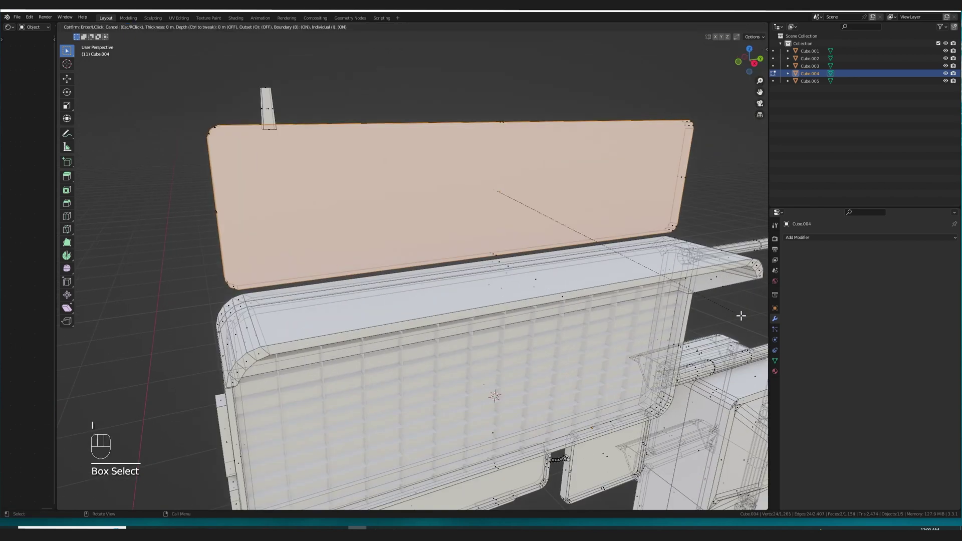
left_click(741, 316)
Move the upper panel and its small post about 0.015 m along negative X, closer to the pole's centreline.
middle_click_drag(740, 316, 625, 340)
key("l")
key("KP_1")
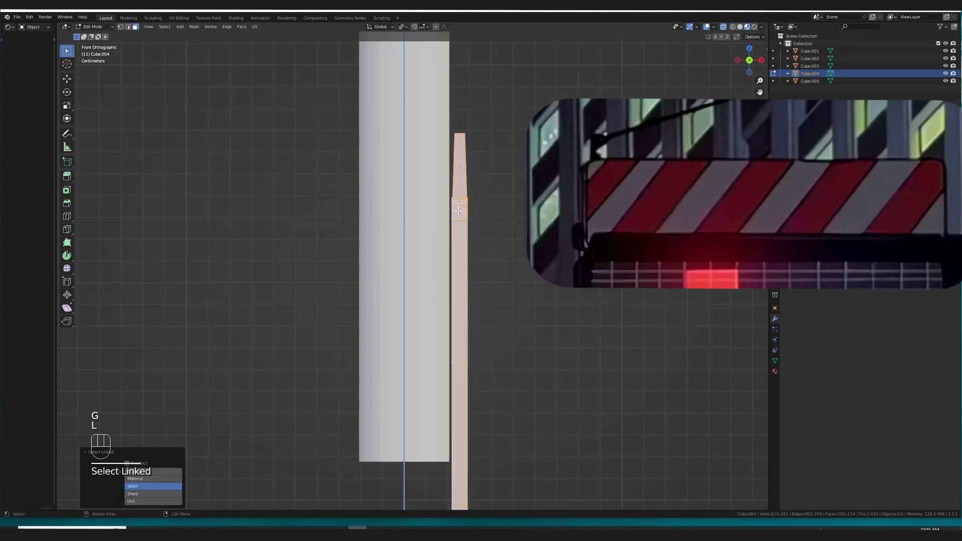
left_click(480, 251)
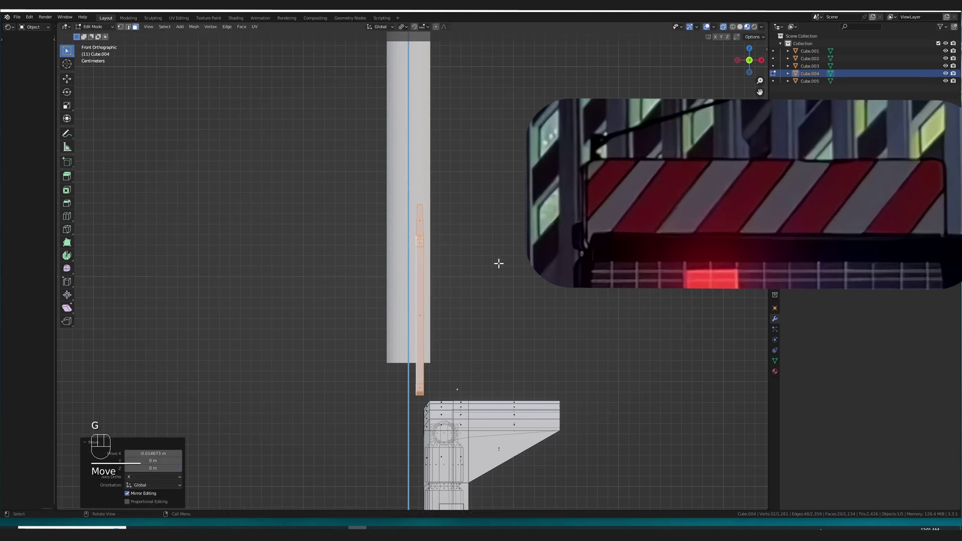
middle_click_drag(498, 262, 438, 266)
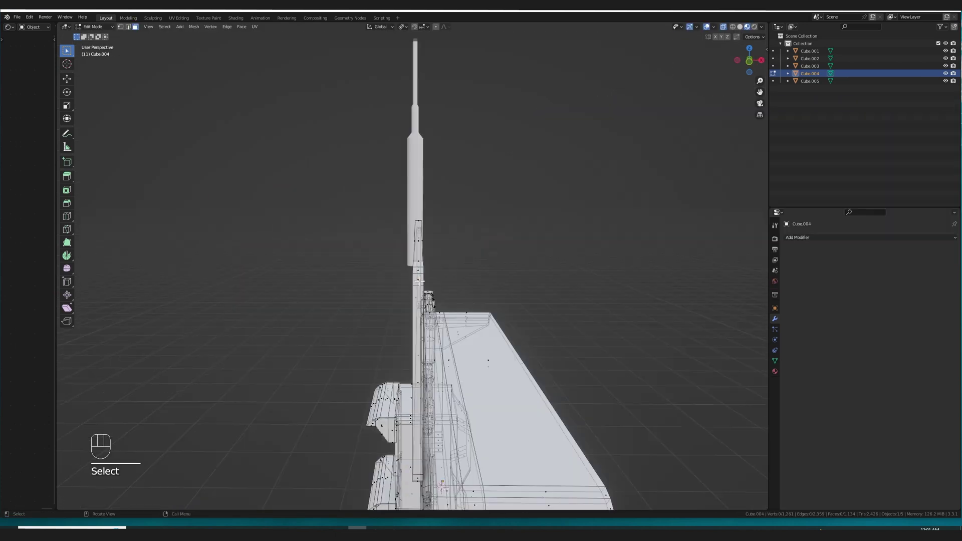
Add one centred loop cut around the thin side of the upper panel.
scroll(420, 271, "up", 1)
key("ctrl+r")
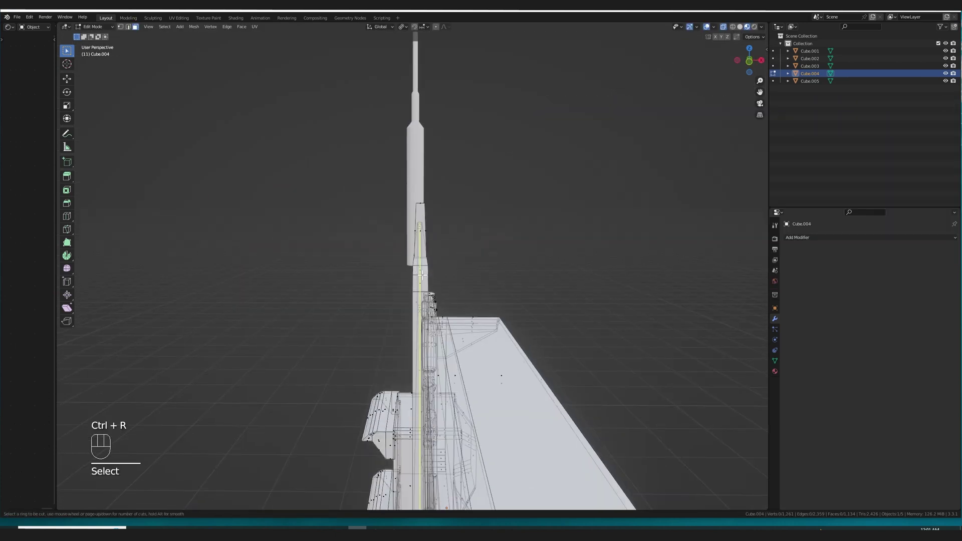
left_click(421, 274)
right_click(458, 290)
middle_click_drag(457, 290, 456, 288)
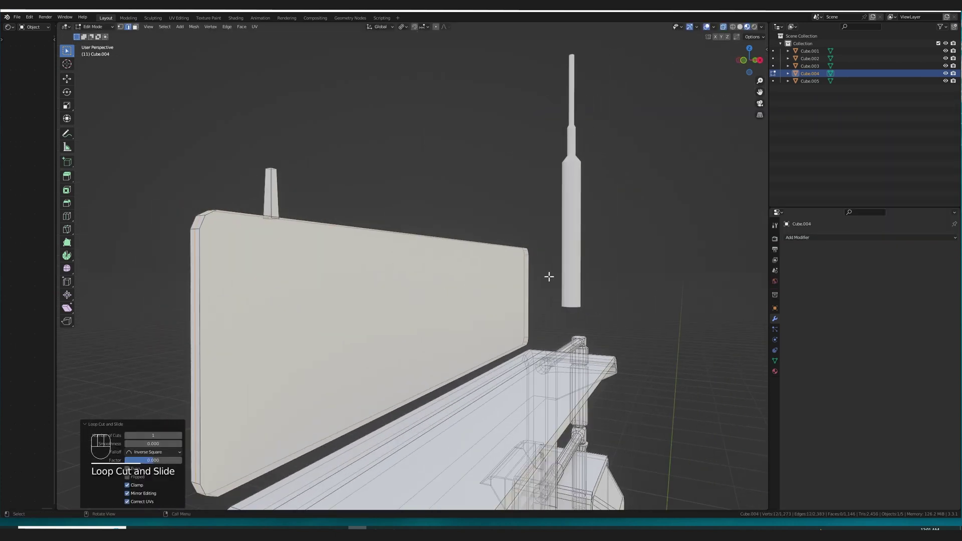
Duplicate the panel's centre edge loop, scale it slightly outward and separate it into its own object.
right_click(575, 232)
key("s")
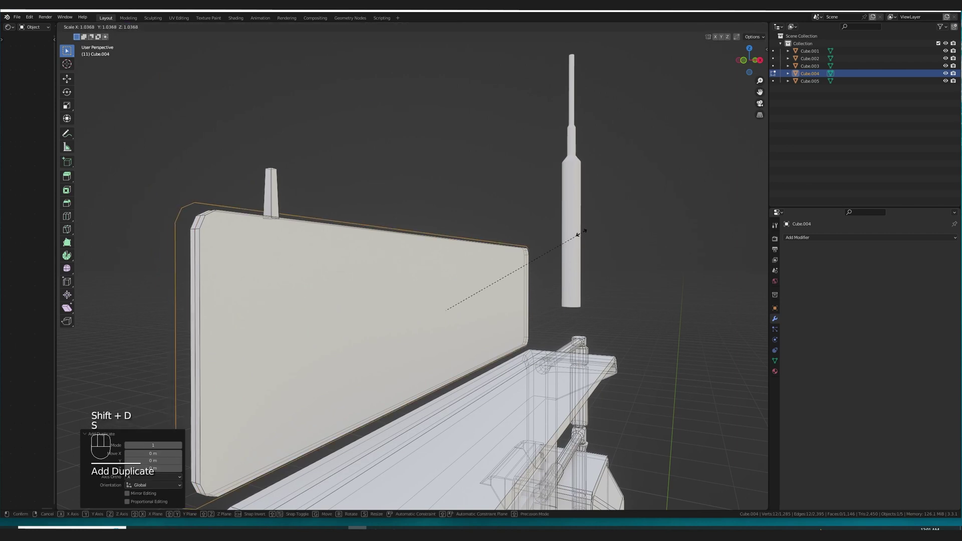
left_click(470, 158)
key("1")
key("Tab")
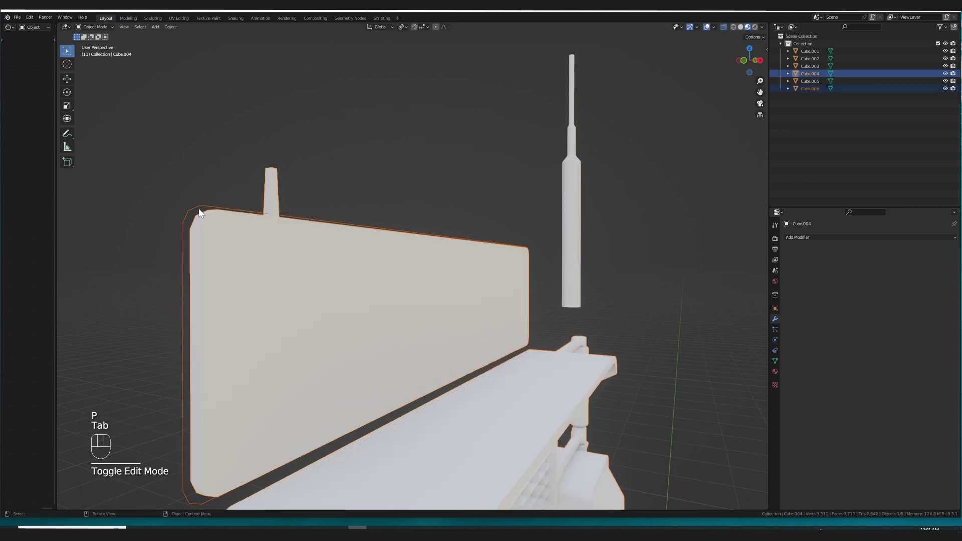
Convert the separated outline to a curve and give it a round bevel with a depth of 0.002 m.
key("ctrl+z")
key("ctrl+z")
key("Tab")
key("F3")
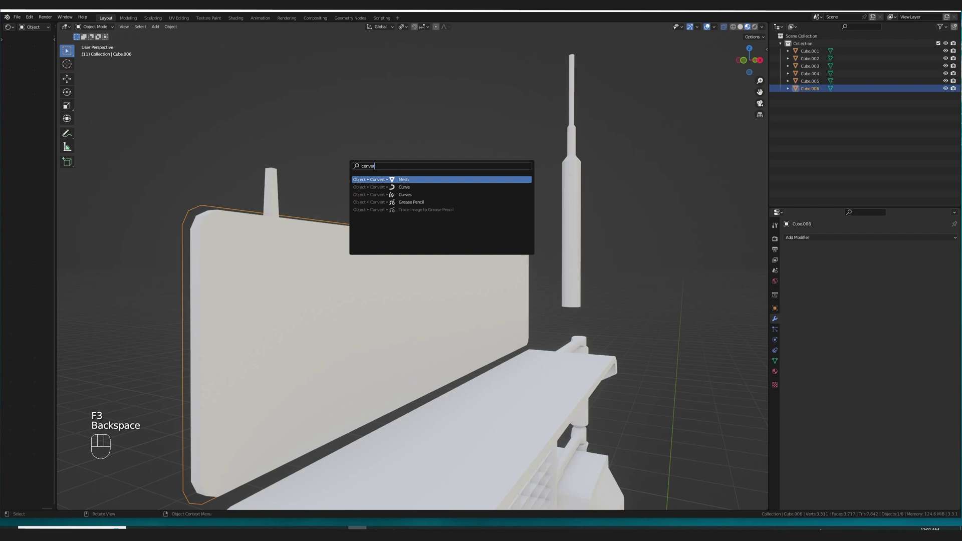
left_click(404, 187)
left_click(789, 360)
left_click_drag(917, 435, 933, 436, "shift")
middle_click_drag(592, 240, 669, 236)
middle_click_drag(756, 32, 722, 37)
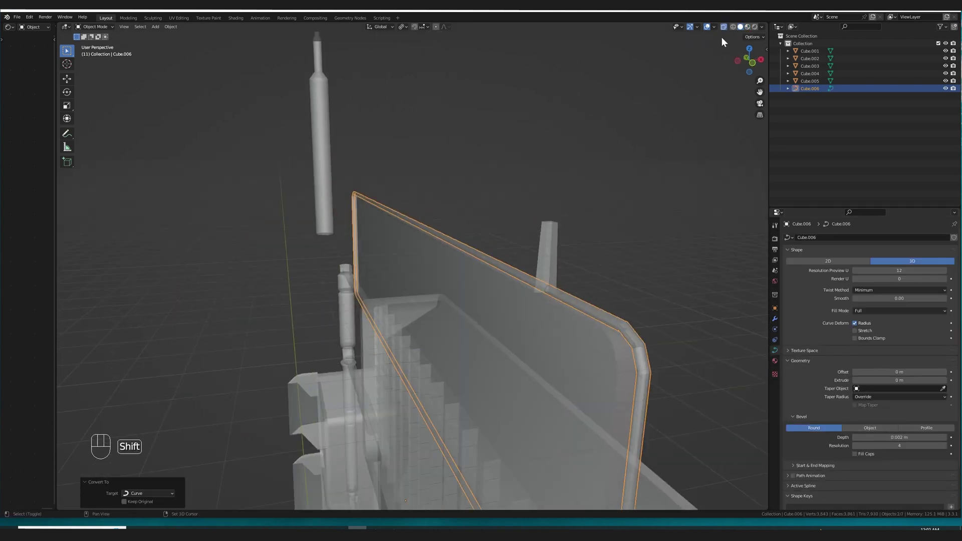
Move the outline's end points nearest the pole along Y to fit the panel's edge, and select the whole linked curve.
key("g")
key("y")
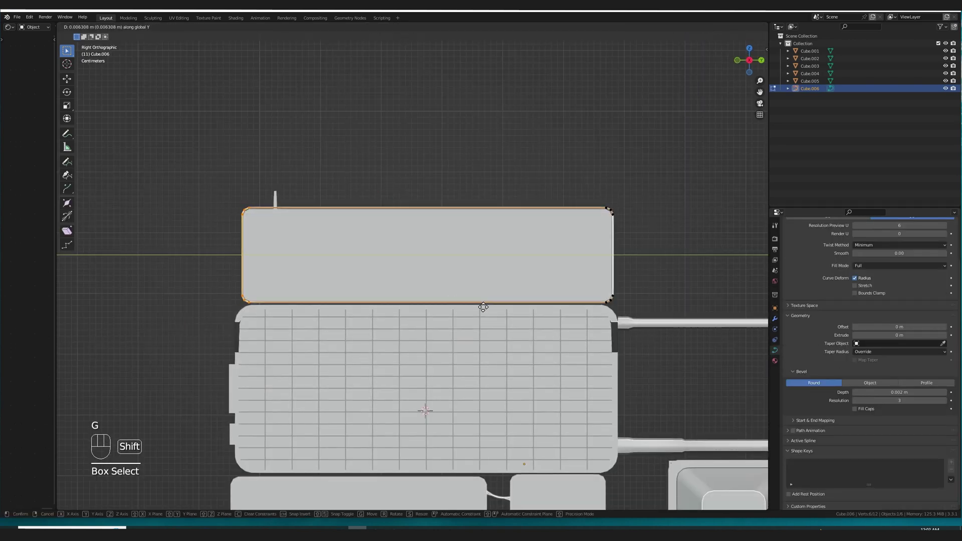
left_click(483, 308)
key("ctrl+l")
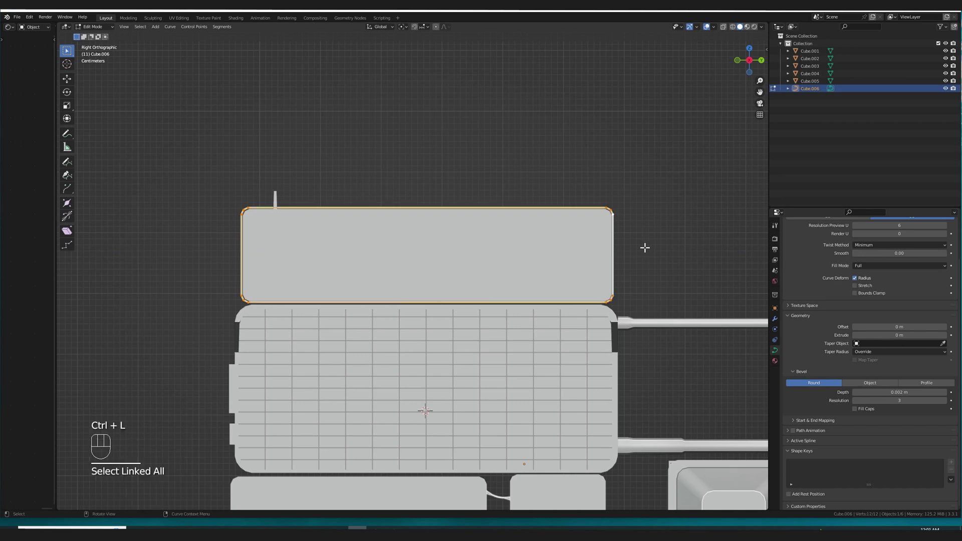
scroll(612, 248, "up", 2)
middle_click_drag(612, 248, 657, 337, "shift")
left_click(657, 337)
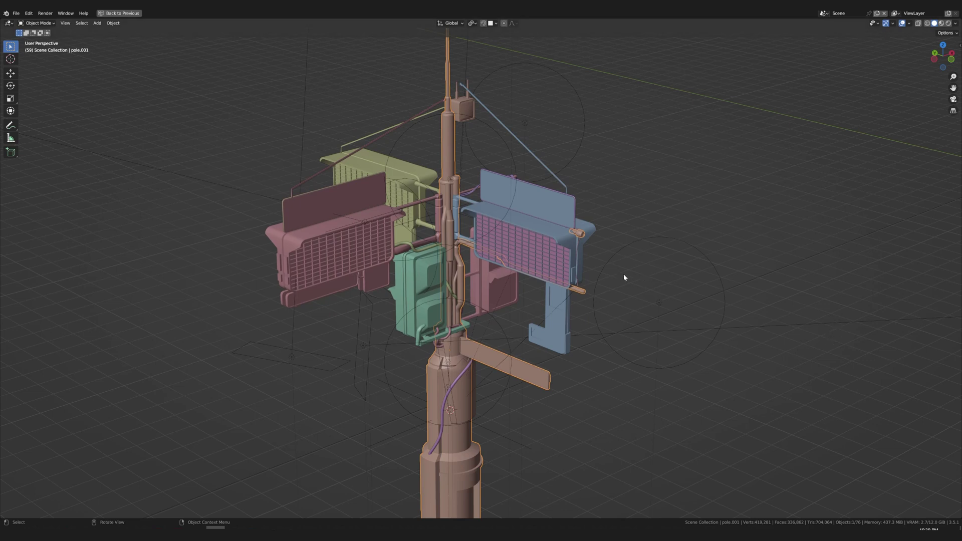
Examine the complete traffic light pole, then the routing of the red cables and bent pipes around its shaft.
middle_click_drag(624, 275, 554, 275)
scroll(618, 258, "up", 3)
scroll(603, 295, "down", 6)
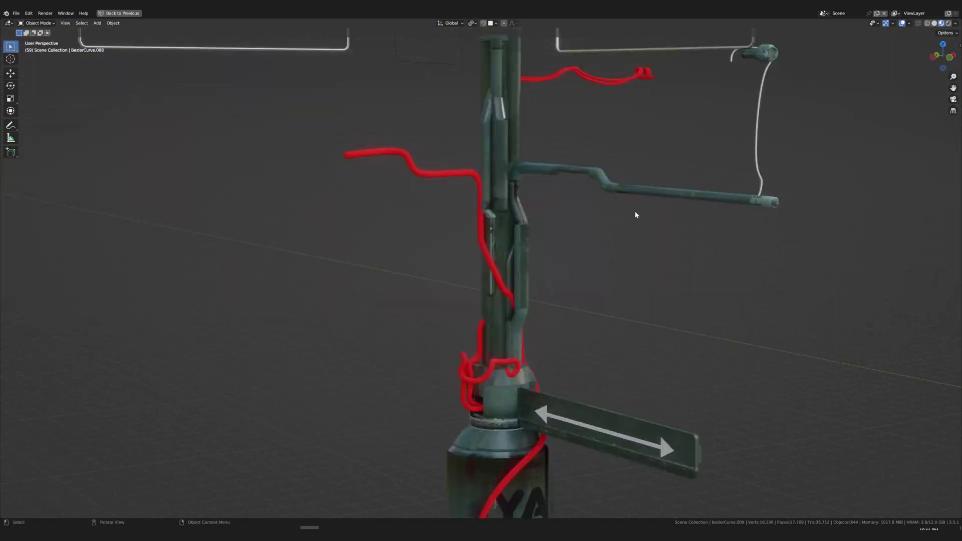
scroll(636, 212, "up", 2)
middle_click_drag(657, 252, 645, 213, "shift")
scroll(645, 213, "down", 2)
middle_click_drag(579, 196, 591, 247, "shift")
left_click(538, 256)
middle_click_drag(675, 236, 713, 209)
scroll(627, 227, "up", 4)
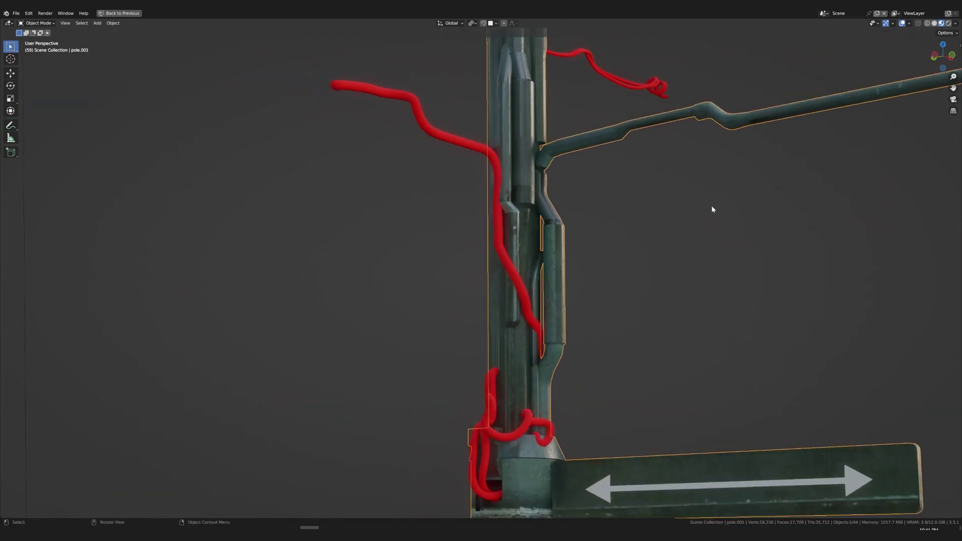
Switch the viewport to solid shading and deselect the pole.
left_click(934, 23)
left_click(635, 236)
middle_click_drag(634, 236, 692, 236)
scroll(669, 265, "down", 4)
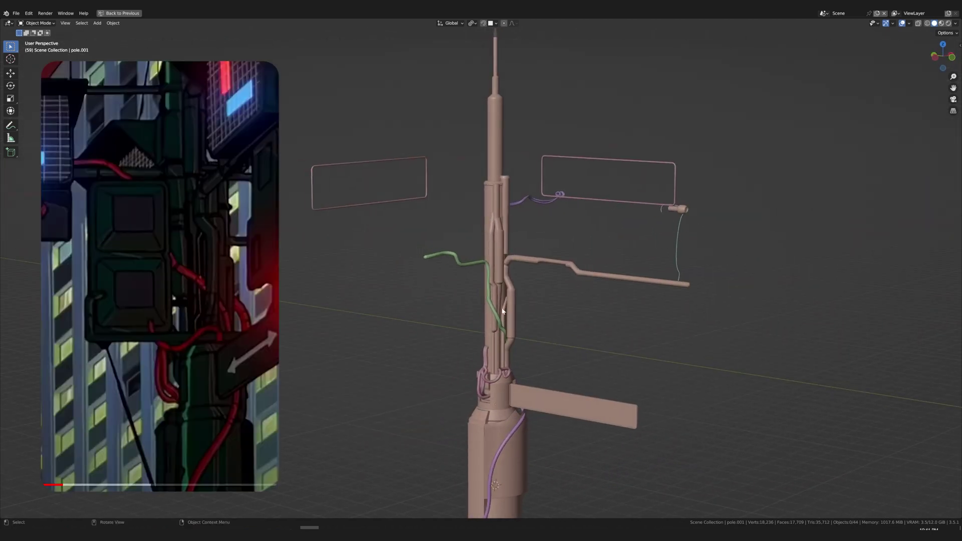
Edit the green cable curve beside the shaft, moving a control point near its lower end to route it around the bent pipe.
scroll(640, 275, "up", 5)
key("Tab")
middle_click_drag(640, 275, 554, 186)
middle_click_drag(488, 299, 533, 314)
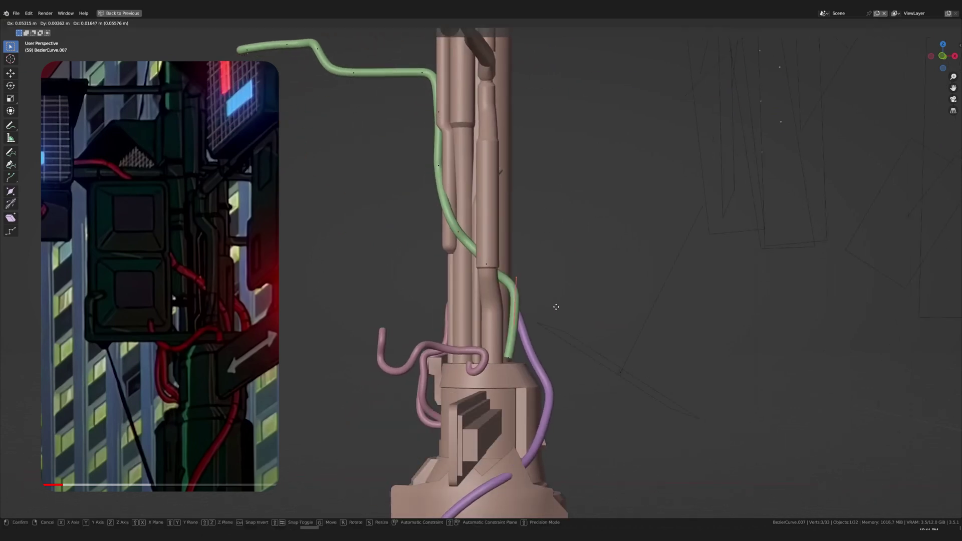
scroll(550, 306, "down", 5)
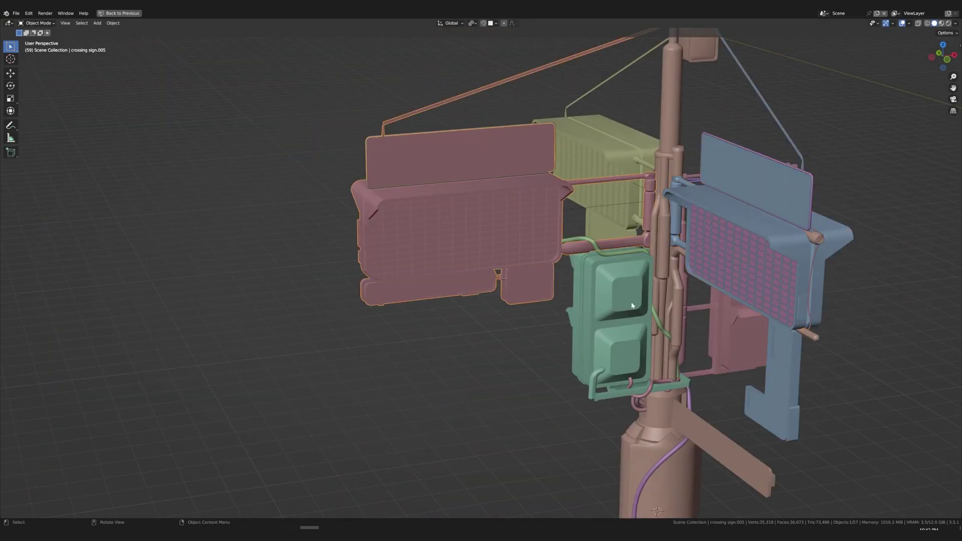
scroll(693, 262, "down", 3)
middle_click_drag(693, 262, 684, 254)
key("g")
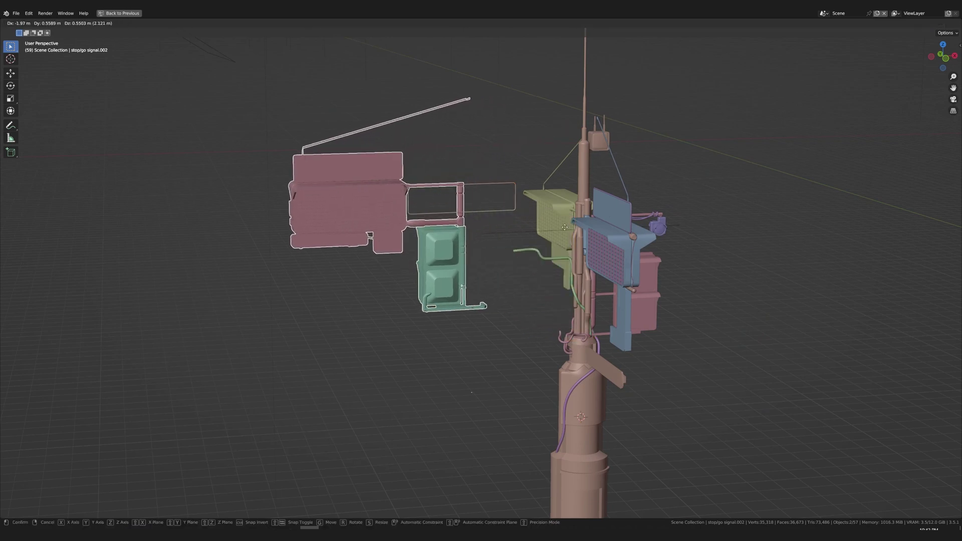
right_click(586, 229)
Display the assembled traffic light pole in material preview and examine its signs, signals and cables from several angles.
middle_click_drag(586, 228, 570, 282)
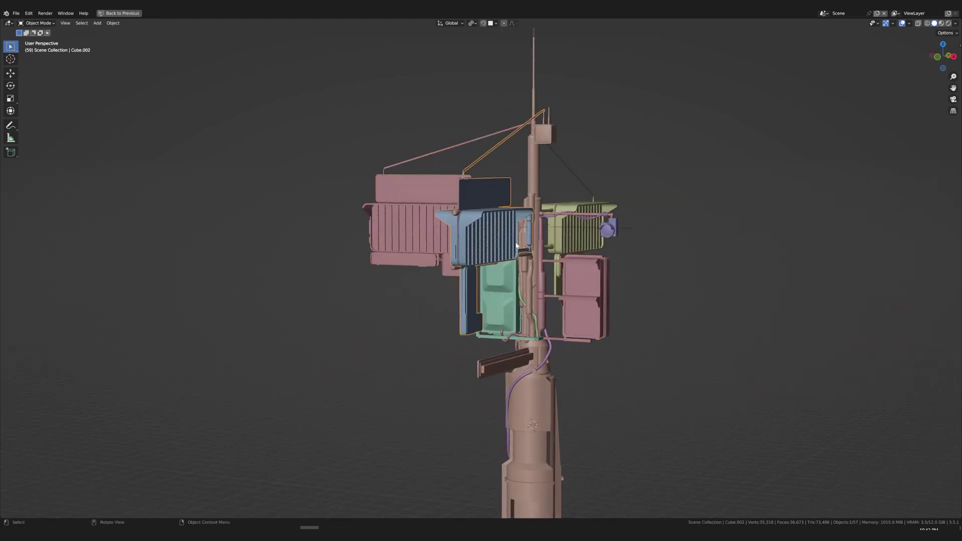
middle_click_drag(516, 245, 677, 275)
middle_click_drag(727, 295, 645, 295)
left_click(645, 294)
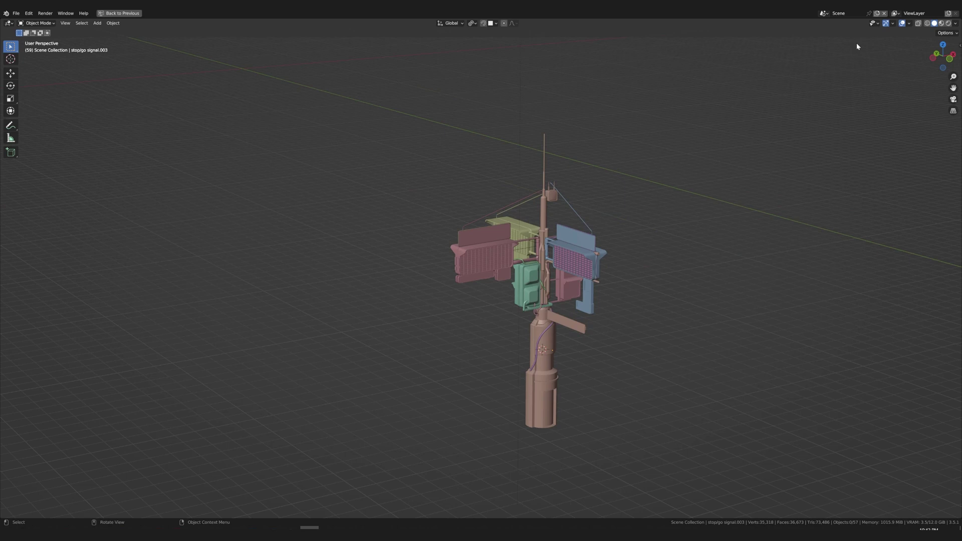
left_click(942, 23)
scroll(636, 224, "up", 5)
mouse_move(731, 404)
middle_mouse_down()
mouse_move(709, 254)
mouse_move(736, 253)
mouse_move(653, 251)
mouse_move(571, 268)
mouse_move(625, 294)
mouse_move(720, 290)
mouse_move(658, 254)
mouse_move(582, 242)
mouse_move(660, 238)
mouse_move(722, 249)
mouse_move(655, 232)
mouse_move(537, 228)
mouse_move(651, 257)
mouse_move(616, 249)
mouse_move(628, 242)
middle_mouse_up()
scroll(567, 265, "up", 3)
scroll(617, 289, "up", 4)
scroll(548, 238, "down", 3)
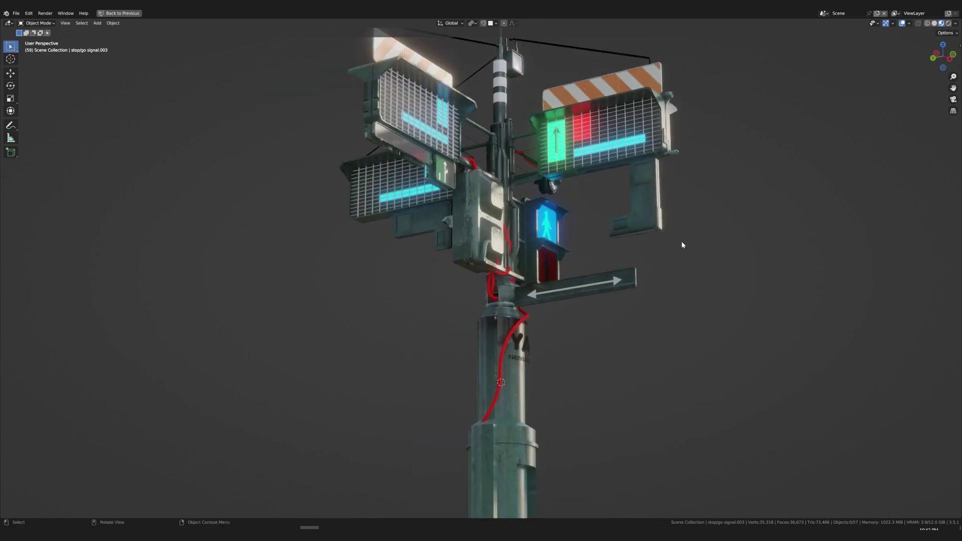
middle_click_drag(683, 246, 606, 265)
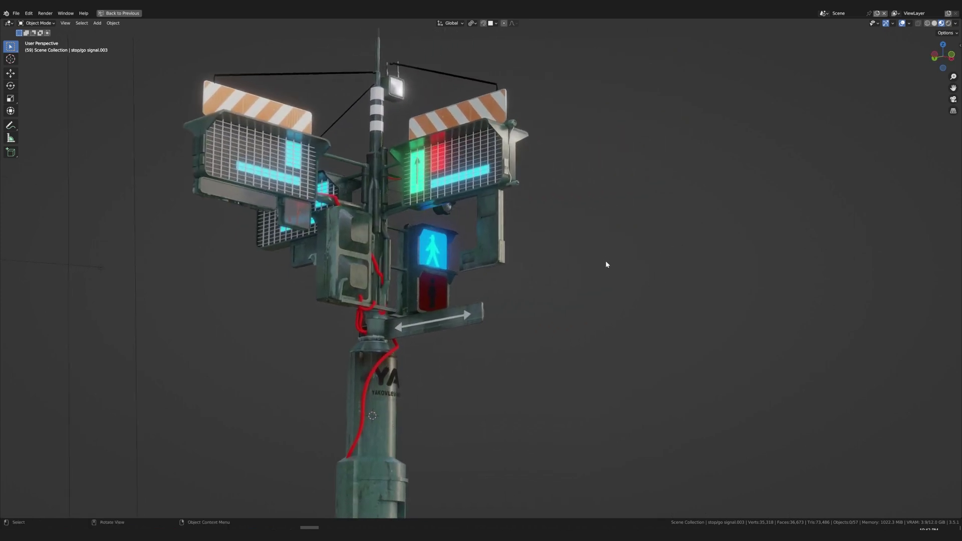